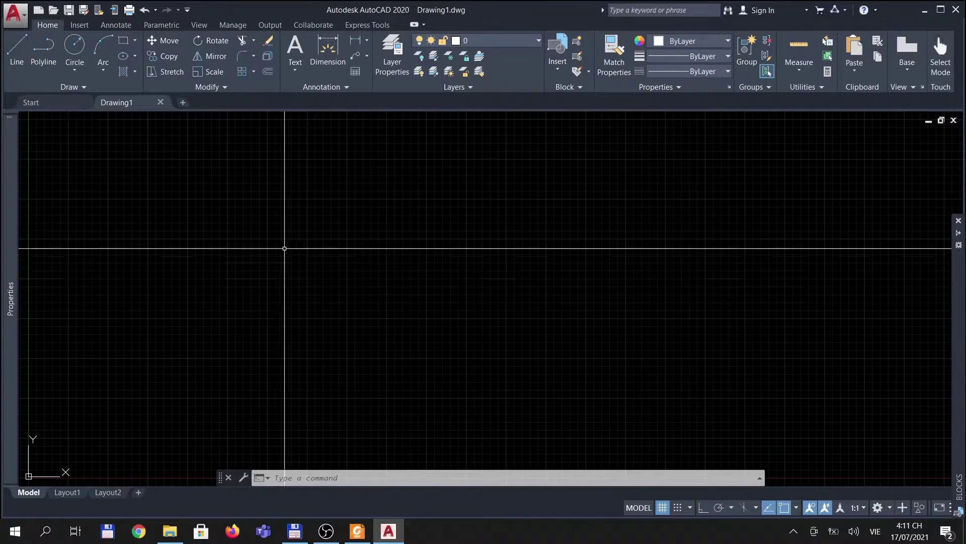
Step: Draw a small square with RECTANG by picking two opposite corners
{"action": "type", "text": "rec"}
{"action": "key", "text": "Return"}
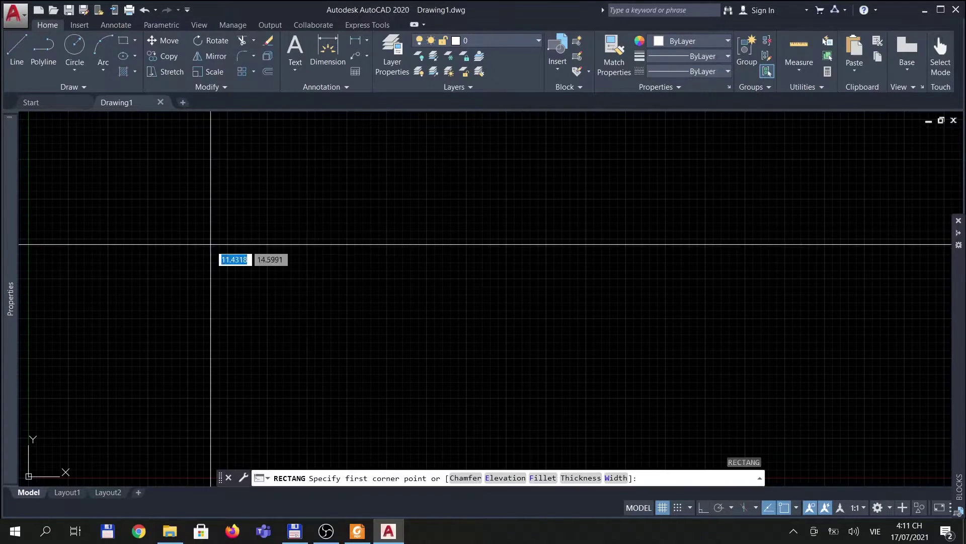
{"action": "left_click", "coordinate": [210, 244]}
{"action": "left_click", "coordinate": [272, 185]}
{"action": "key", "text": "Return"}
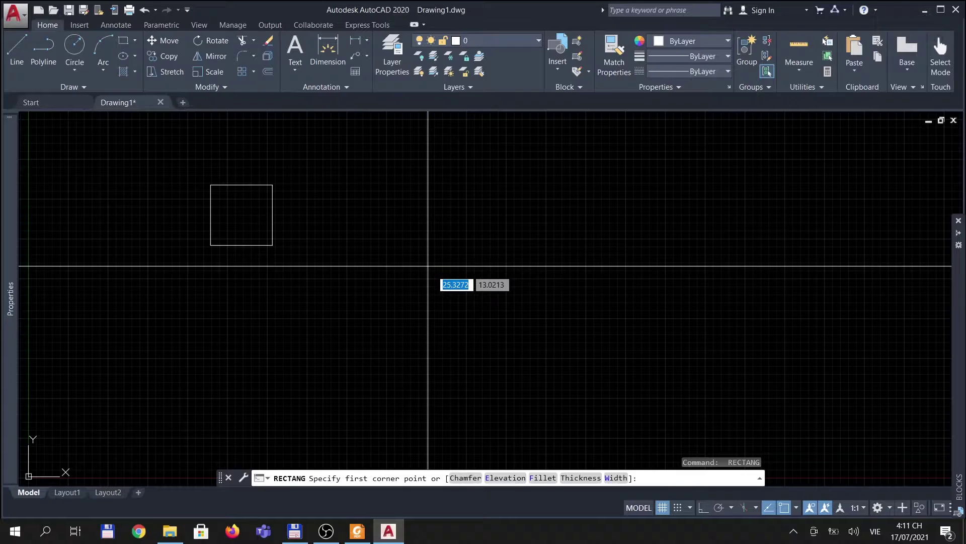
{"action": "key", "text": "Escape"}
Step: Draw a circle to the right of the square
{"action": "type", "text": "c"}
{"action": "key", "text": "Return"}
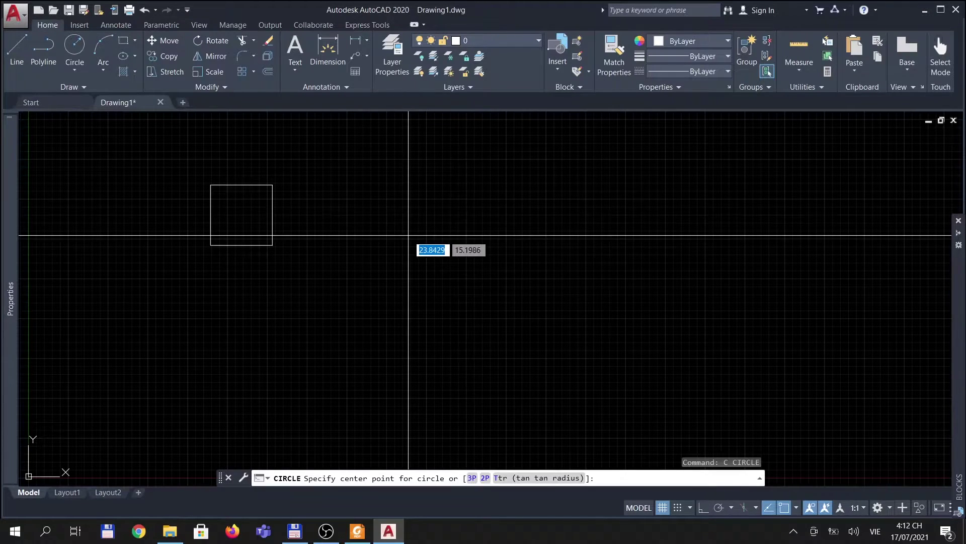
{"action": "left_click", "coordinate": [408, 234]}
{"action": "left_click", "coordinate": [431, 216]}
{"action": "key", "text": "Return"}
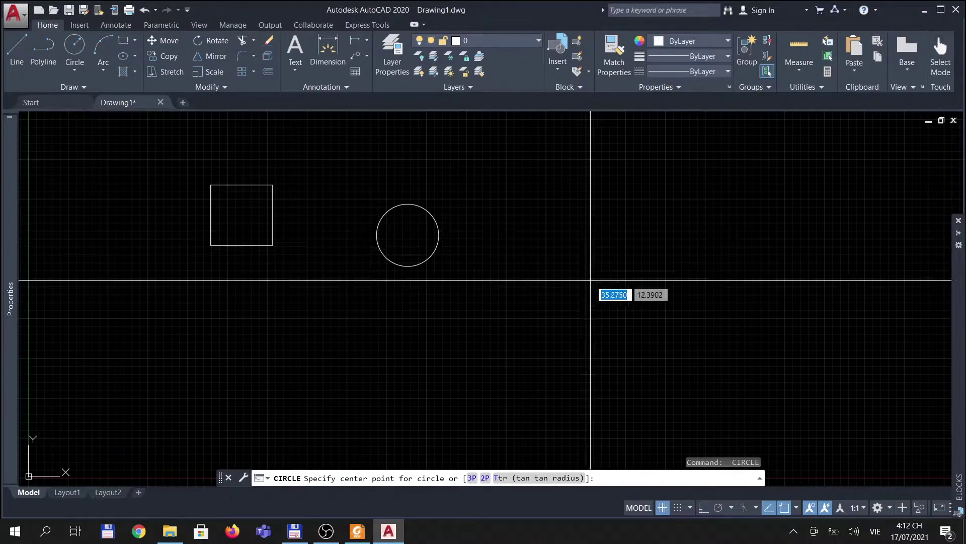
{"action": "left_click", "coordinate": [600, 183]}
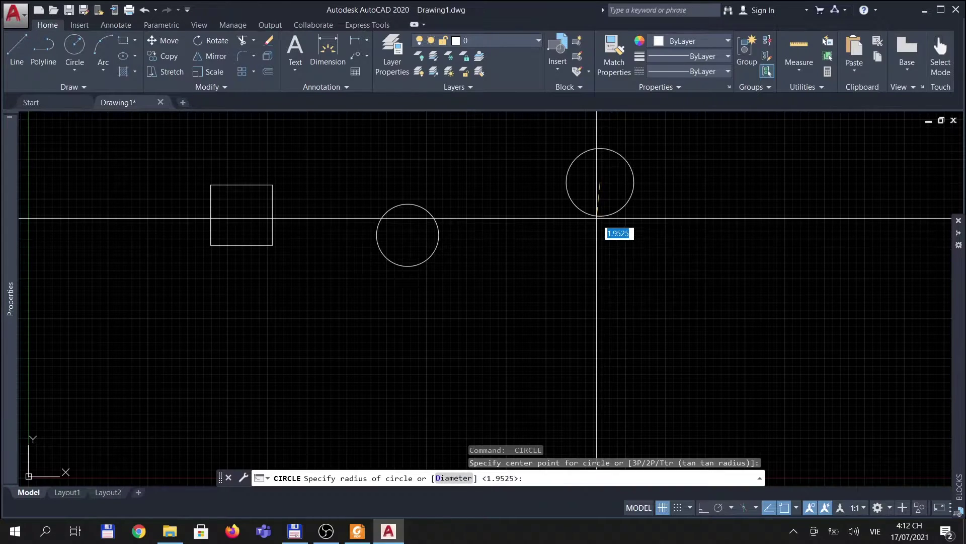
{"action": "key", "text": "Escape"}
Step: Draw two crossing lines to the right of the circle
{"action": "type", "text": "l"}
{"action": "key", "text": "Return"}
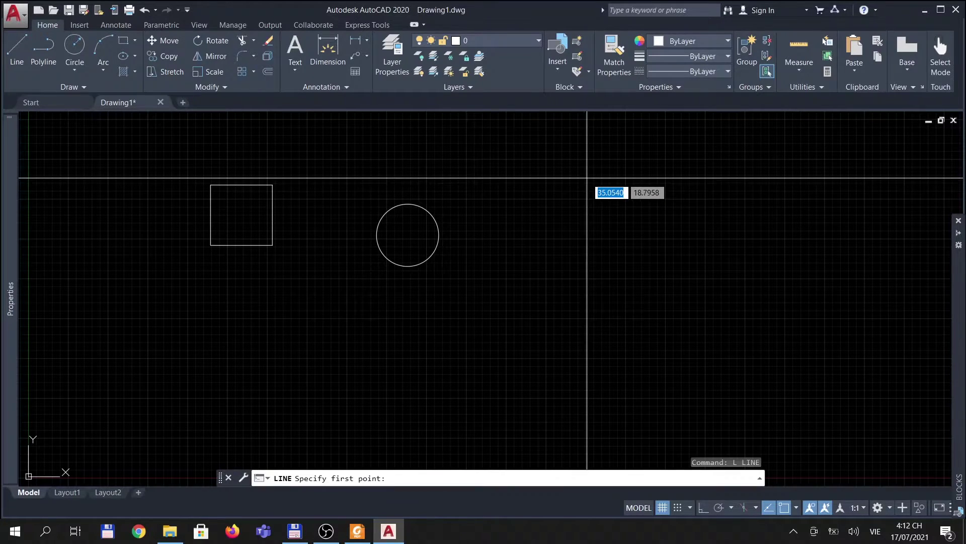
{"action": "left_click", "coordinate": [587, 175]}
{"action": "left_click", "coordinate": [597, 251]}
{"action": "key", "text": "Return"}
{"action": "key", "text": "Return"}
{"action": "left_click", "coordinate": [556, 222]}
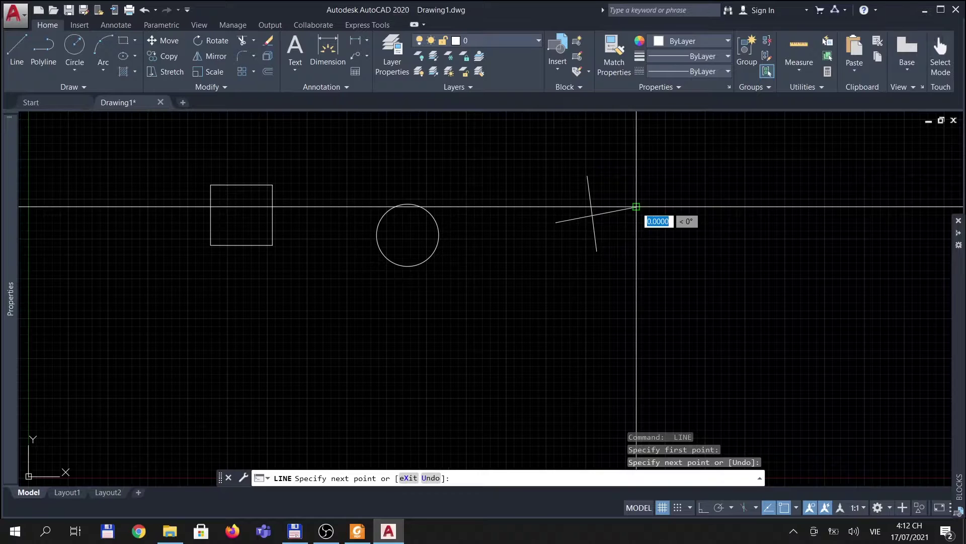
{"action": "left_click", "coordinate": [636, 206]}
{"action": "key", "text": "Return"}
Step: Copy the line cross further to the right
{"action": "type", "text": "co"}
{"action": "key", "text": "Return"}
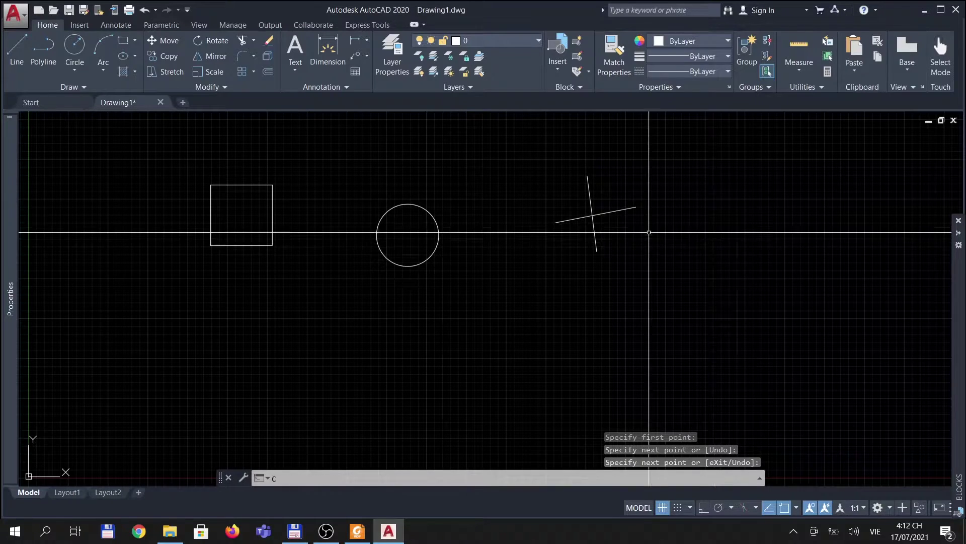
{"action": "left_click", "coordinate": [651, 251]}
{"action": "left_click", "coordinate": [594, 206]}
{"action": "key", "text": "Return"}
{"action": "left_click", "coordinate": [638, 241]}
{"action": "left_click", "coordinate": [794, 232]}
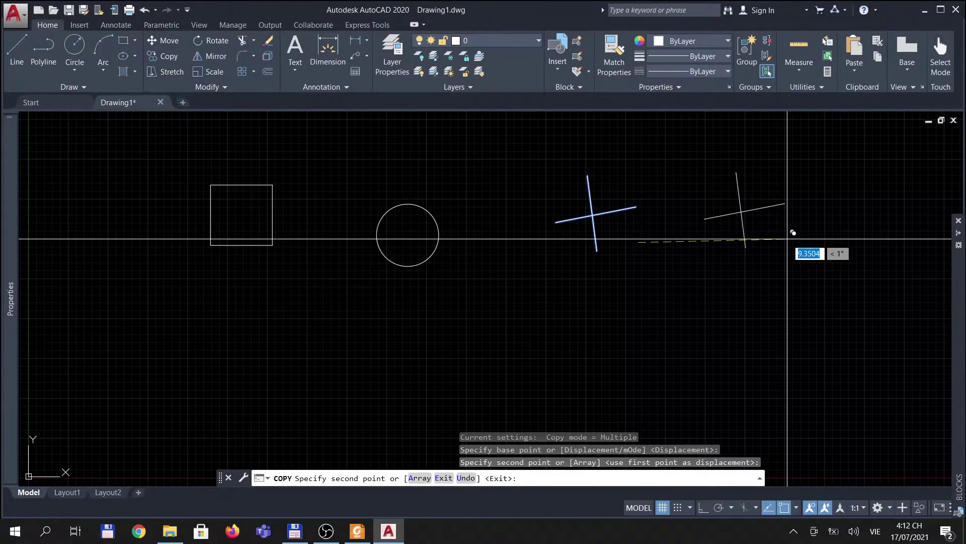
{"action": "key", "text": "Return"}
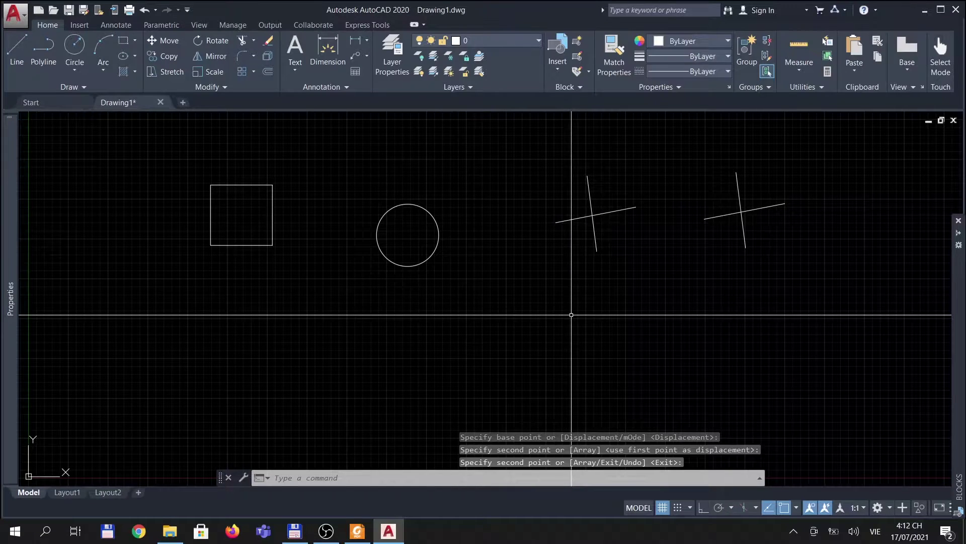
{"action": "middle_click_drag", "start_coordinate": [571, 314], "coordinate": [559, 300]}
Step: Draw two short vertical lines below the square and the circle
{"action": "type", "text": "l"}
{"action": "key", "text": "Return"}
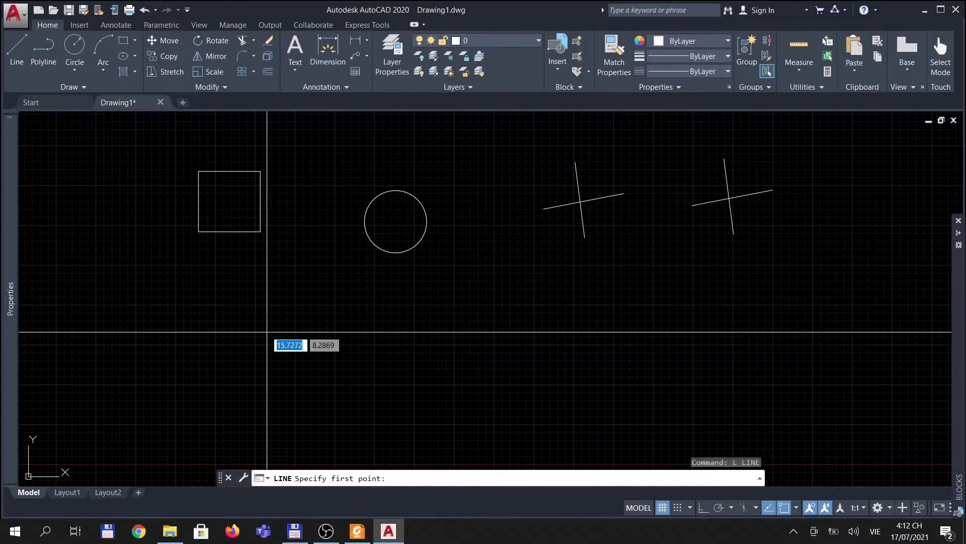
{"action": "left_click", "coordinate": [229, 312]}
{"action": "left_click", "coordinate": [224, 382]}
{"action": "key", "text": "Return"}
{"action": "key", "text": "Return"}
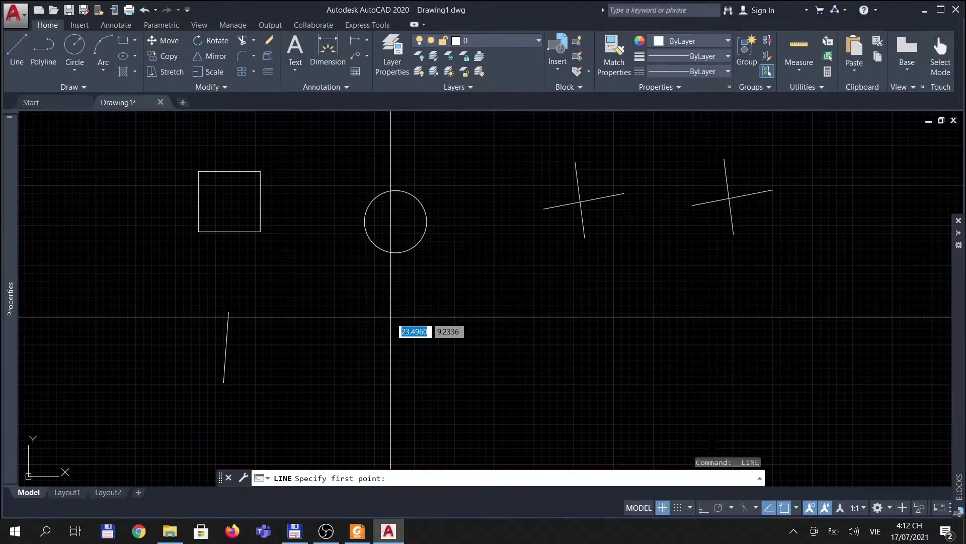
{"action": "left_click", "coordinate": [389, 314]}
{"action": "left_click", "coordinate": [387, 376]}
{"action": "key", "text": "Return"}
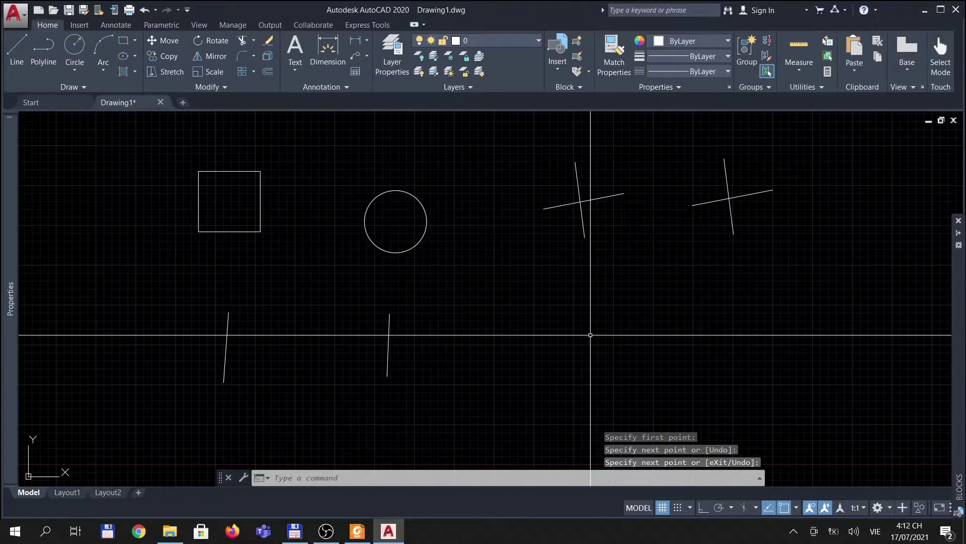
Step: Draw two more short lines below the middle cross and the copied cross
{"action": "key", "text": "Return"}
{"action": "left_click", "coordinate": [552, 316]}
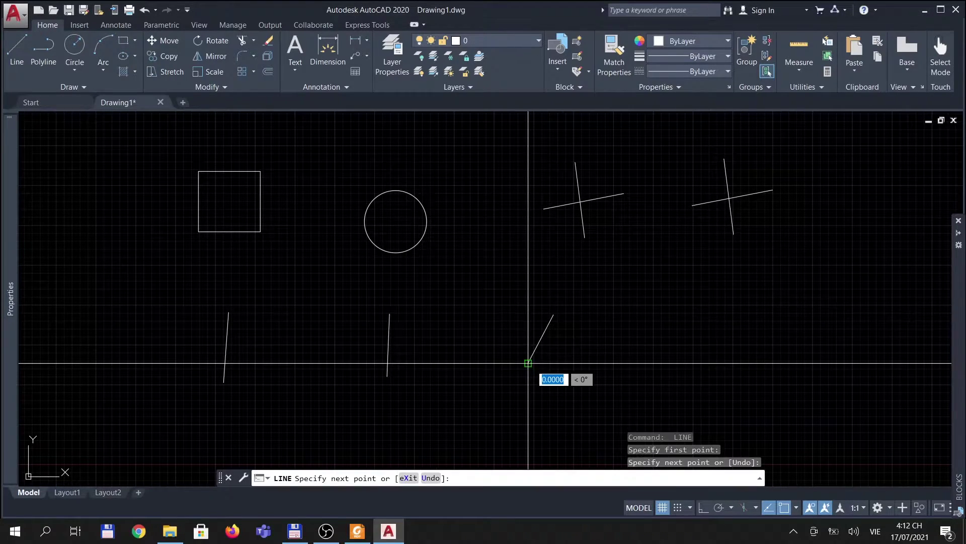
{"action": "left_click", "coordinate": [528, 363]}
{"action": "key", "text": "Return"}
{"action": "key", "text": "Return"}
{"action": "left_click", "coordinate": [745, 300]}
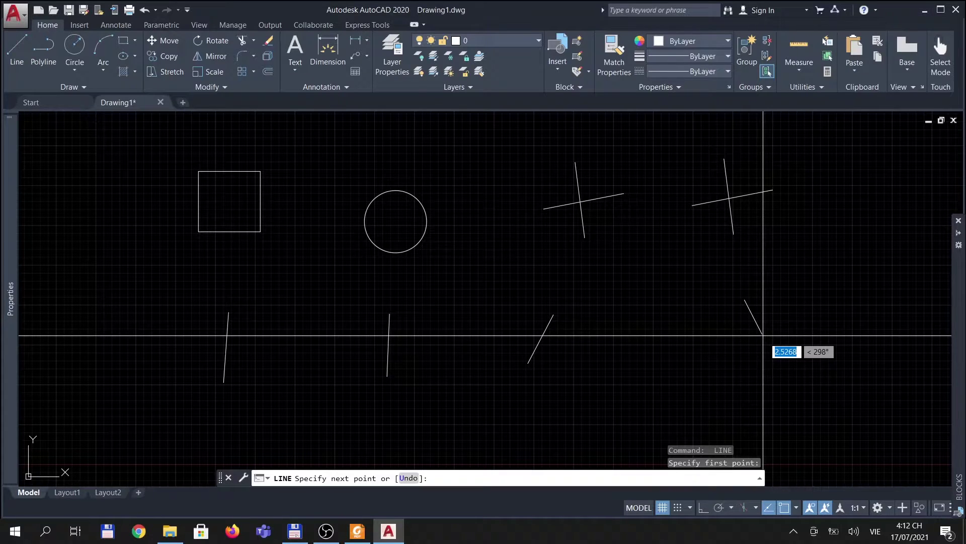
{"action": "left_click", "coordinate": [767, 375]}
Step: Draw a long line through the square and a steep line crossing it vertically
{"action": "key", "text": "Return"}
{"action": "type", "text": "l"}
{"action": "key", "text": "Return"}
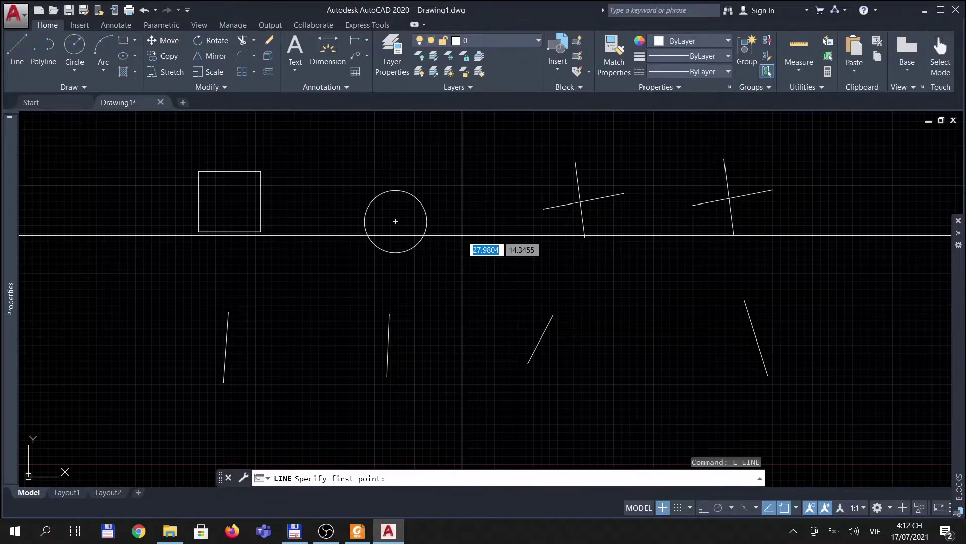
{"action": "left_click", "coordinate": [462, 235]}
{"action": "left_click", "coordinate": [155, 200]}
{"action": "key", "text": "Return"}
{"action": "key", "text": "Return"}
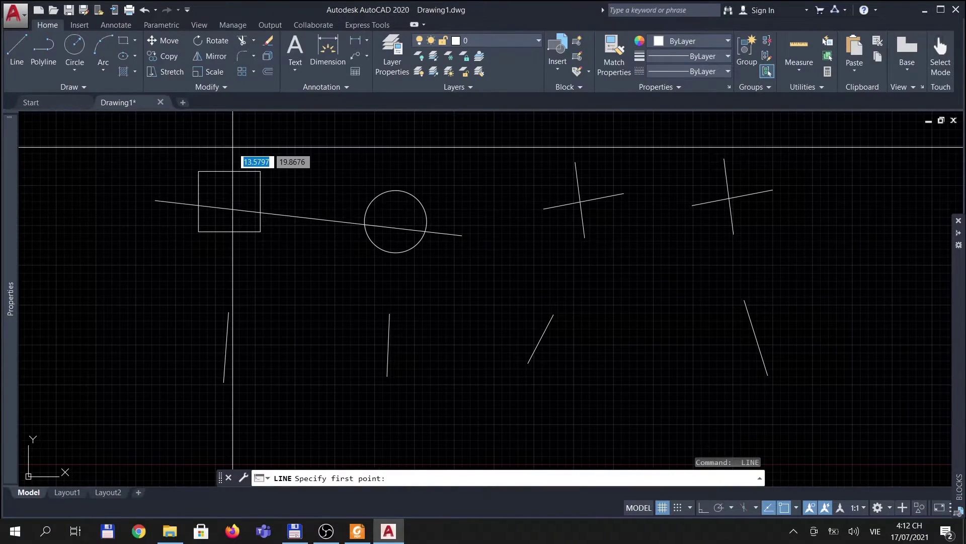
{"action": "left_click", "coordinate": [232, 148]}
{"action": "left_click", "coordinate": [213, 278]}
{"action": "key", "text": "Return"}
Step: Draw a slanted line crossing through the circle
{"action": "key", "text": "Return"}
{"action": "left_click", "coordinate": [421, 158]}
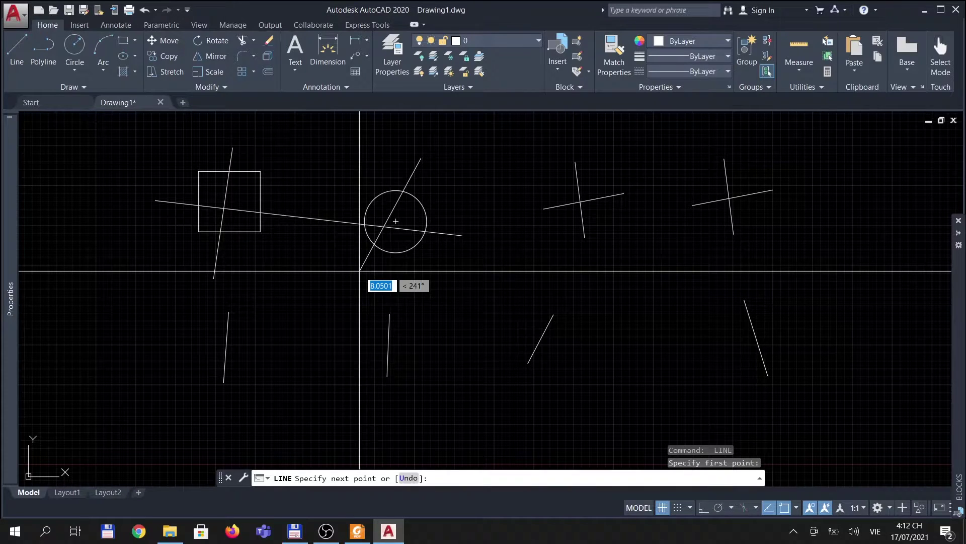
{"action": "left_click", "coordinate": [358, 275]}
{"action": "key", "text": "Return"}
{"action": "middle_click_drag", "start_coordinate": [804, 153], "coordinate": [797, 156]}
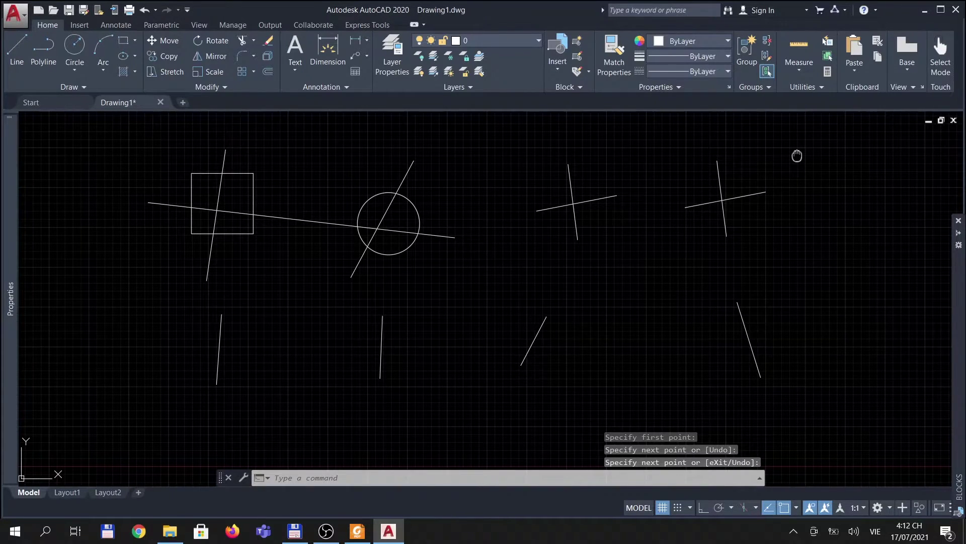
{"action": "scroll", "coordinate": [797, 156], "scroll_direction": "up", "scroll_amount": 2}
{"action": "scroll", "coordinate": [668, 169], "scroll_direction": "down", "scroll_amount": 2}
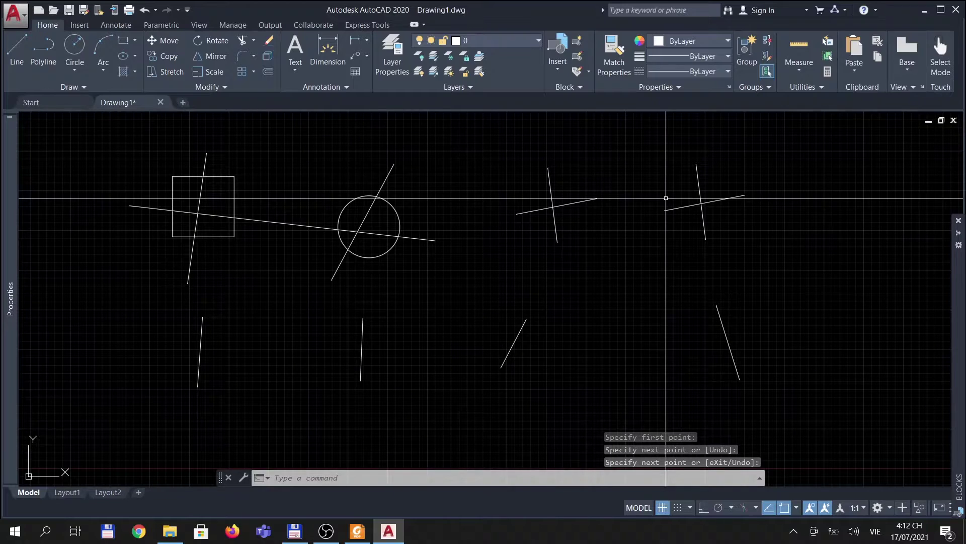
Step: Trim the steep line's end above the square, using the square as cutting edge
{"action": "type", "text": "tr"}
{"action": "key", "text": "Return"}
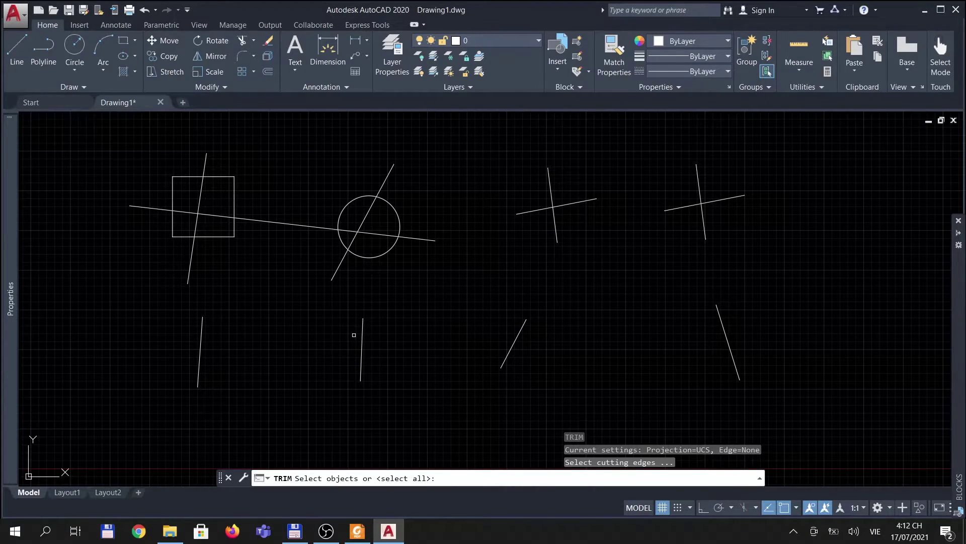
{"action": "middle_click_drag", "start_coordinate": [417, 288], "coordinate": [416, 305]}
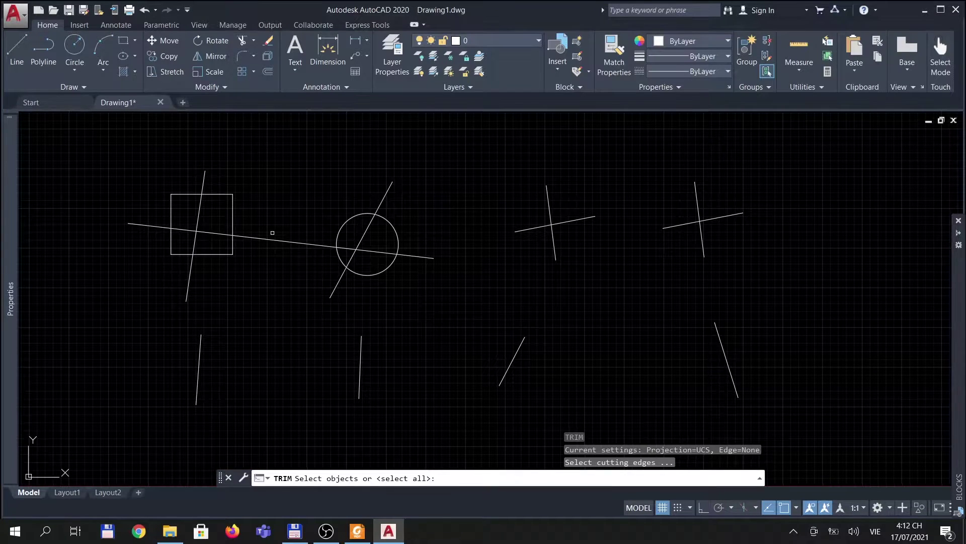
{"action": "scroll", "coordinate": [272, 232], "scroll_direction": "up", "scroll_amount": 2}
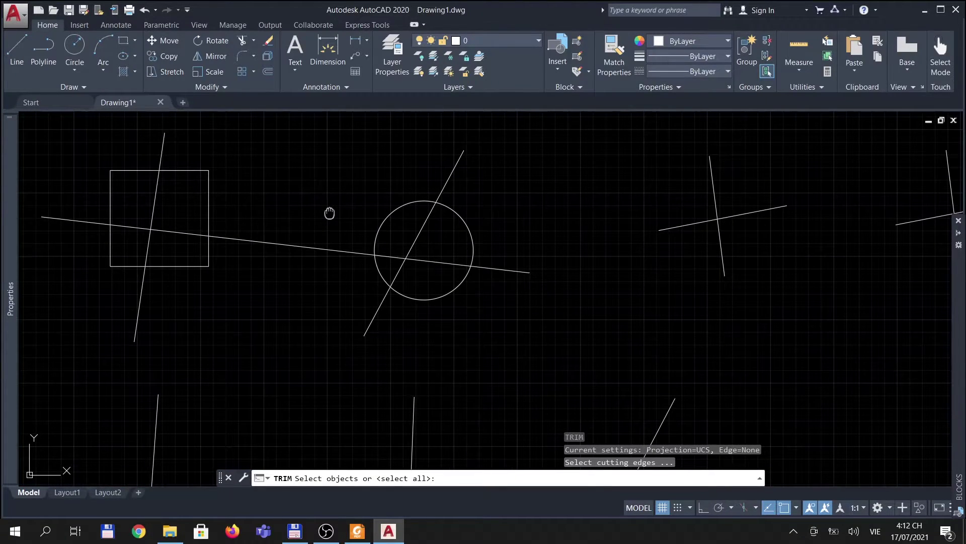
{"action": "scroll", "coordinate": [313, 218], "scroll_direction": "down", "scroll_amount": 2}
{"action": "scroll", "coordinate": [215, 197], "scroll_direction": "up", "scroll_amount": 2}
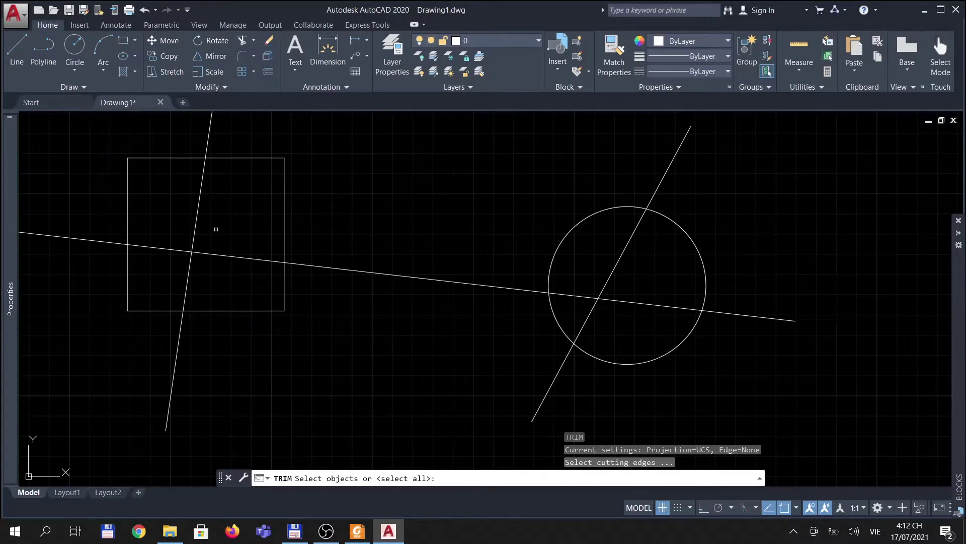
{"action": "middle_click_drag", "start_coordinate": [216, 229], "coordinate": [218, 274]}
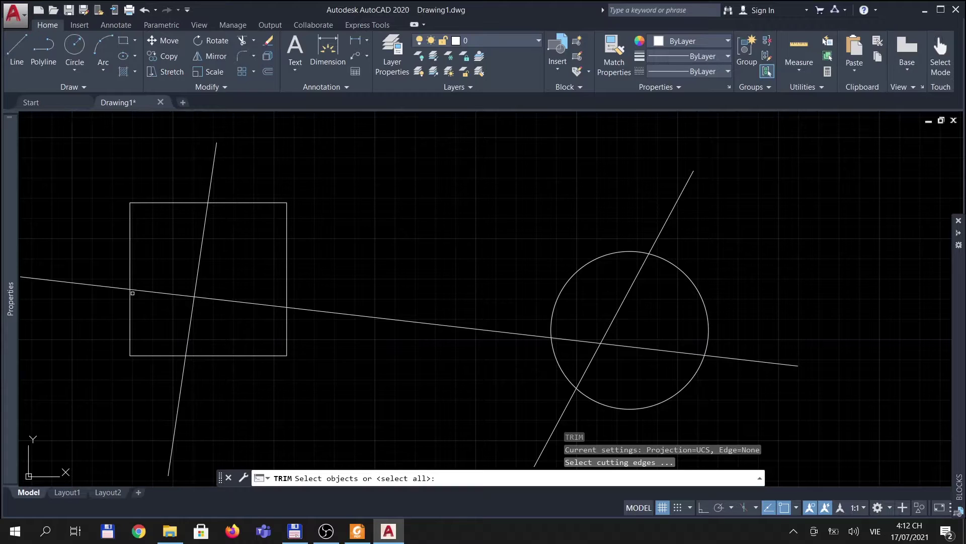
{"action": "middle_click_drag", "start_coordinate": [318, 310], "coordinate": [330, 303]}
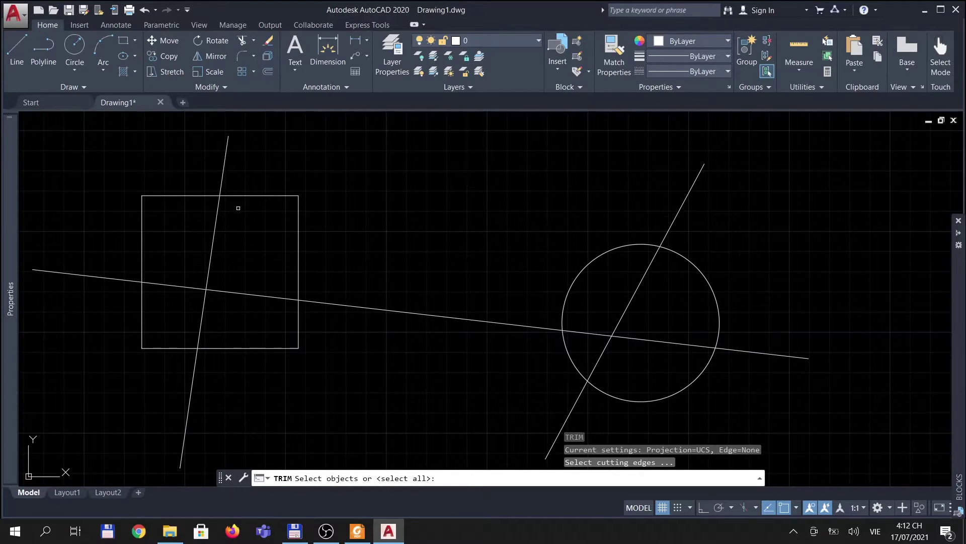
{"action": "left_click", "coordinate": [241, 195]}
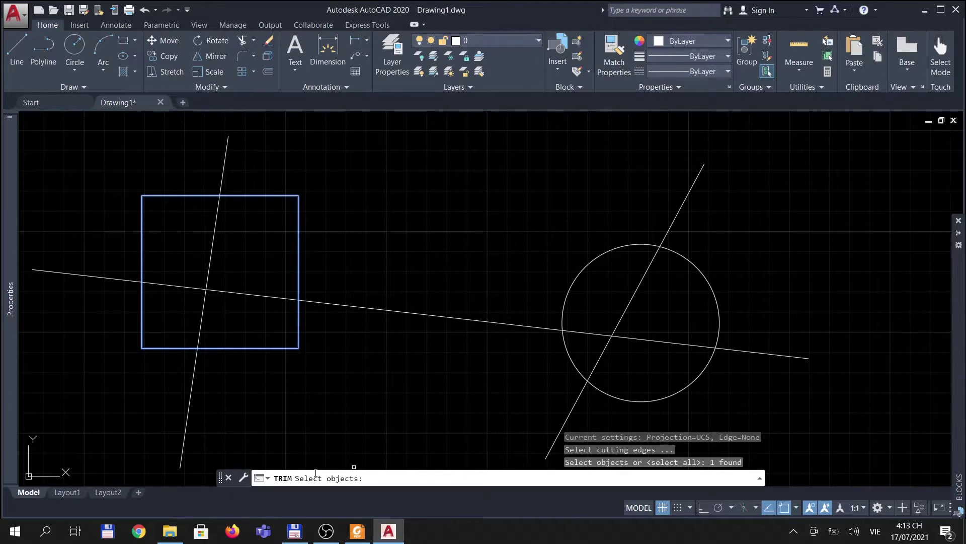
{"action": "key", "text": "Return"}
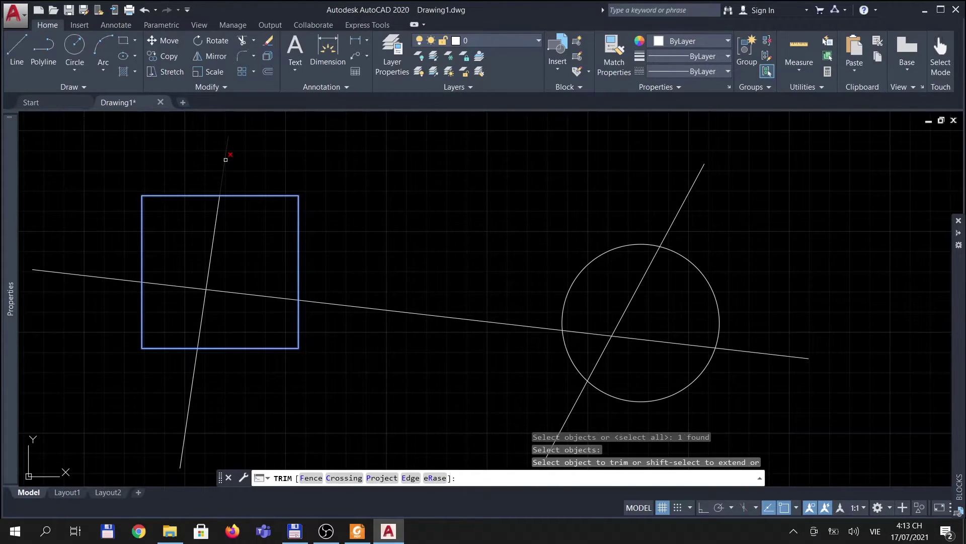
{"action": "left_click", "coordinate": [226, 159]}
{"action": "scroll", "coordinate": [274, 208], "scroll_direction": "down", "scroll_amount": 4}
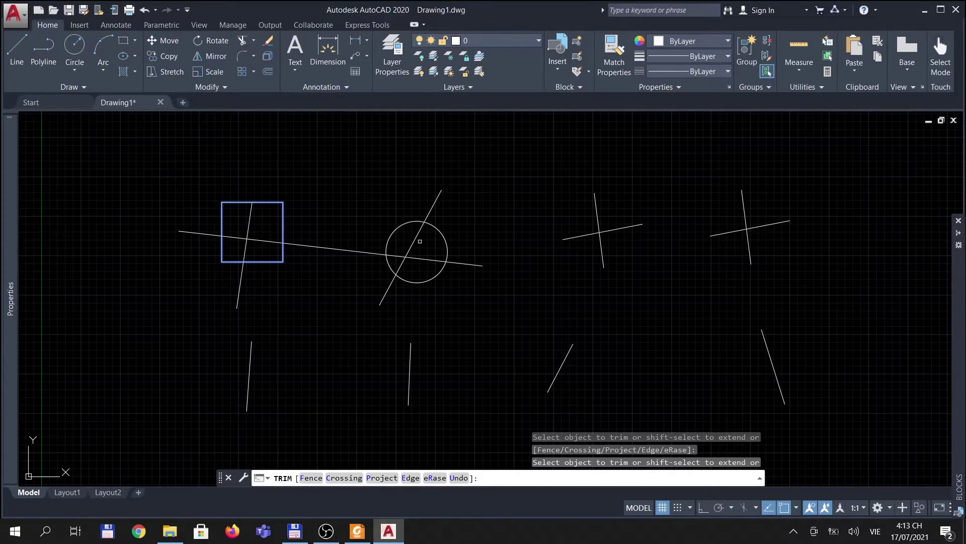
{"action": "key", "text": "Escape"}
{"action": "key", "text": "Escape"}
{"action": "type", "text": "T"}
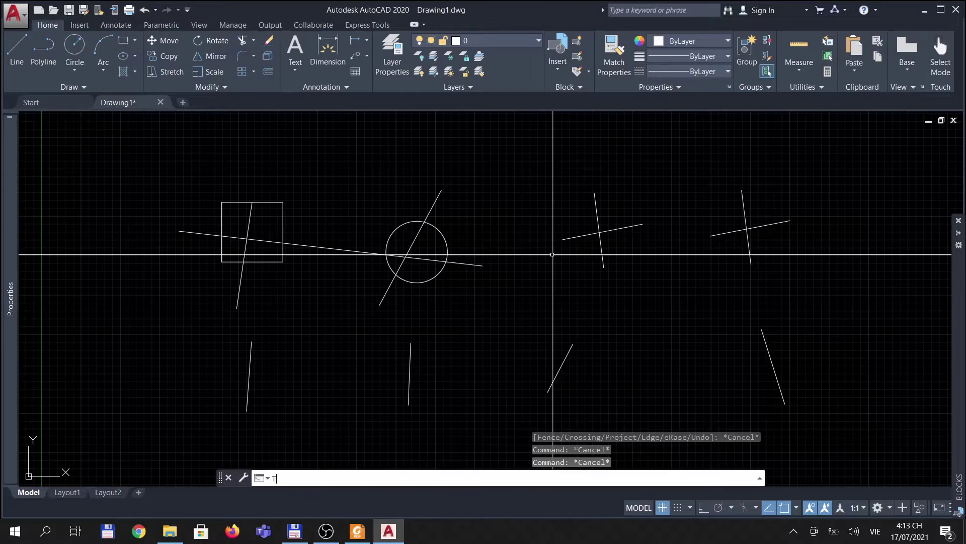
{"action": "type", "text": "R"}
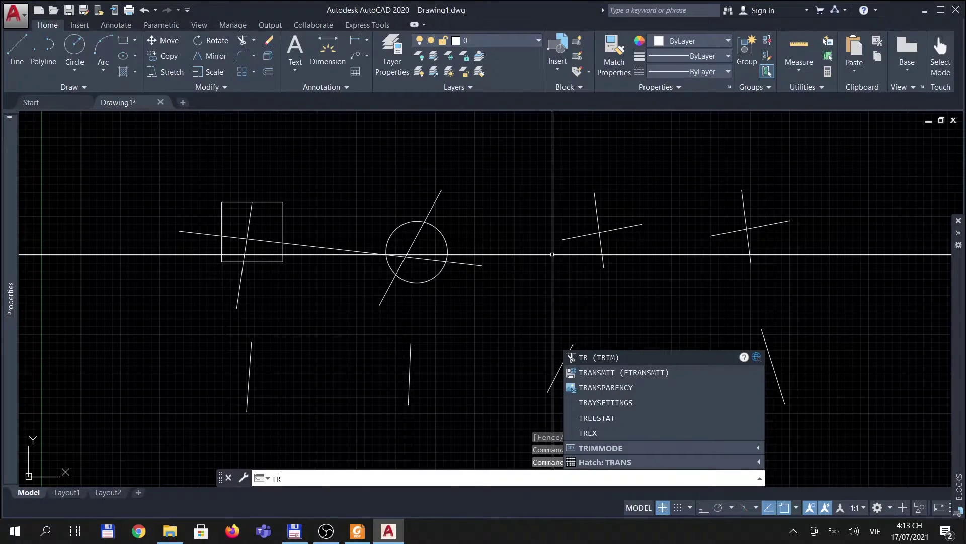
{"action": "key", "text": "Return"}
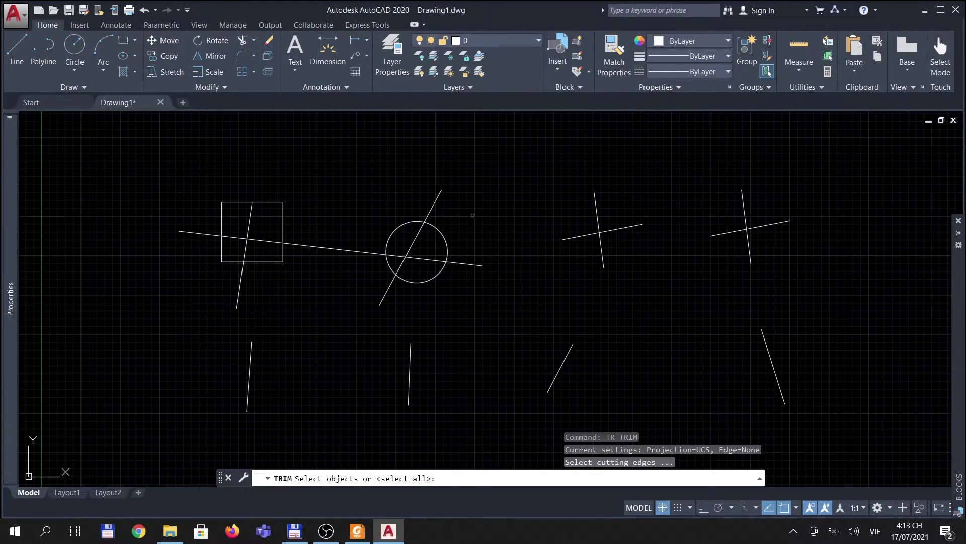
Step: Trim away the line segments inside the circle, using the circle as cutting edge
{"action": "left_click", "coordinate": [447, 257]}
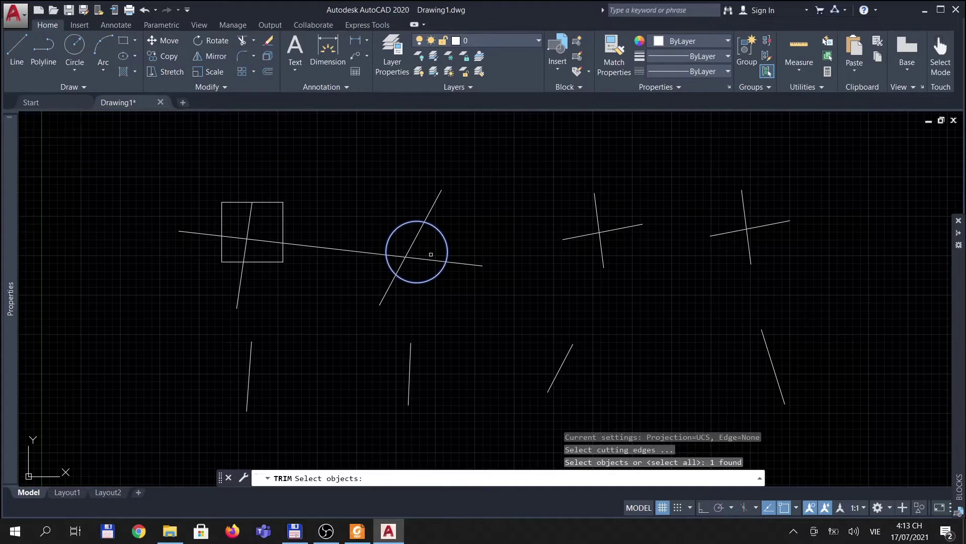
{"action": "key", "text": "Return"}
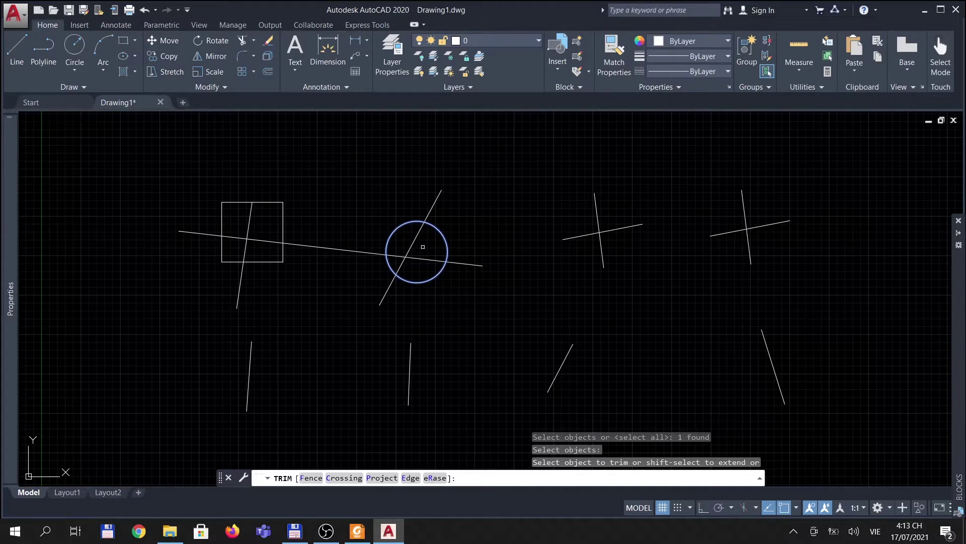
{"action": "left_click", "coordinate": [414, 241]}
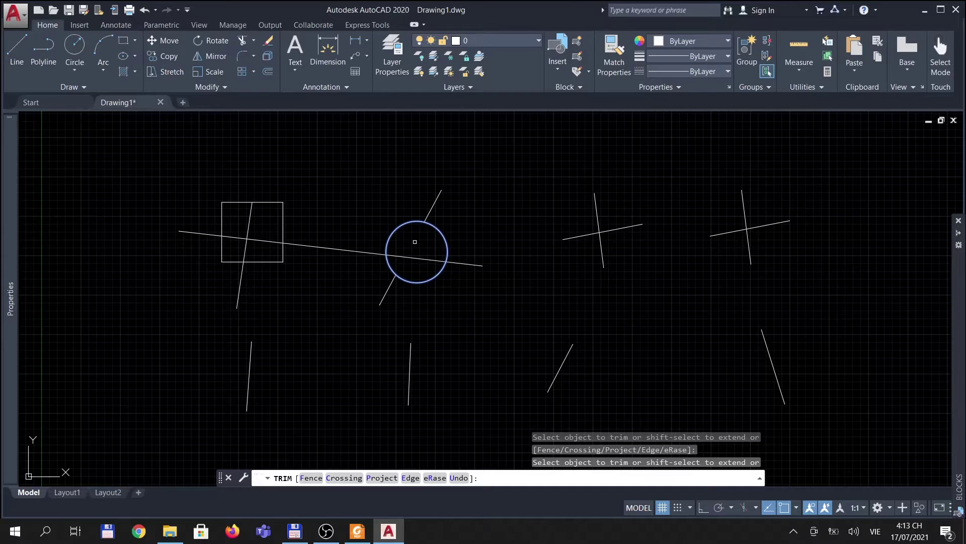
{"action": "left_click", "coordinate": [415, 241]}
{"action": "key", "text": "Return"}
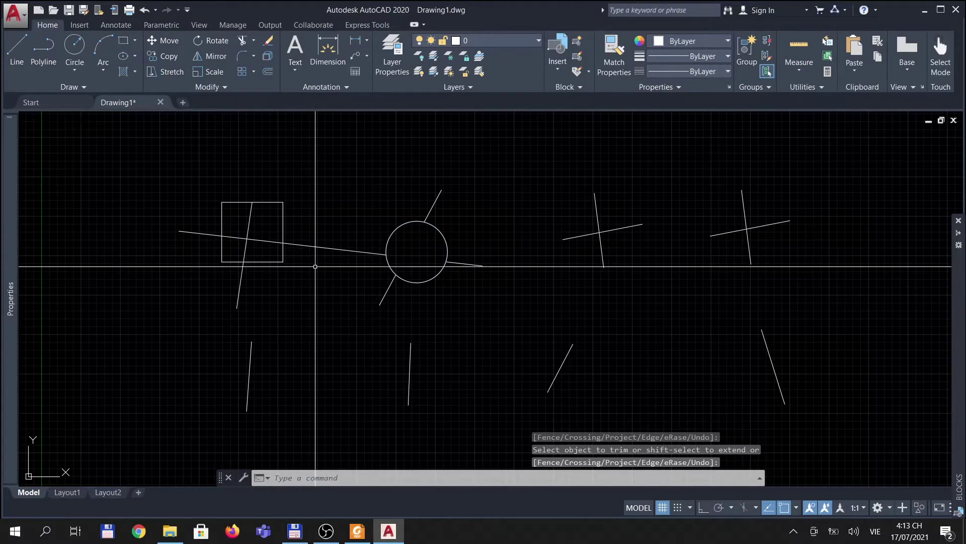
Step: Trim away both line segments inside the square, using the square as cutting edge
{"action": "type", "text": "tr"}
{"action": "key", "text": "Return"}
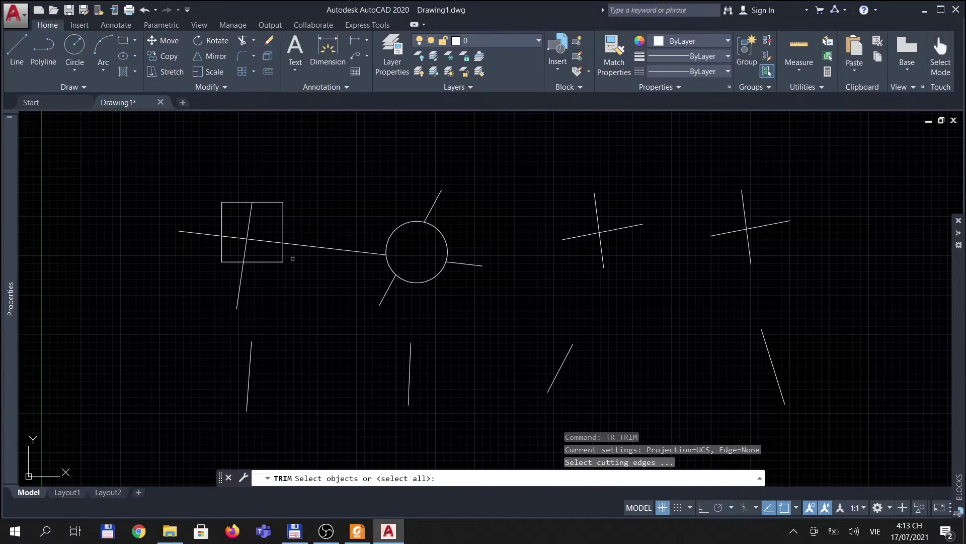
{"action": "left_click", "coordinate": [292, 258]}
{"action": "left_click", "coordinate": [265, 252]}
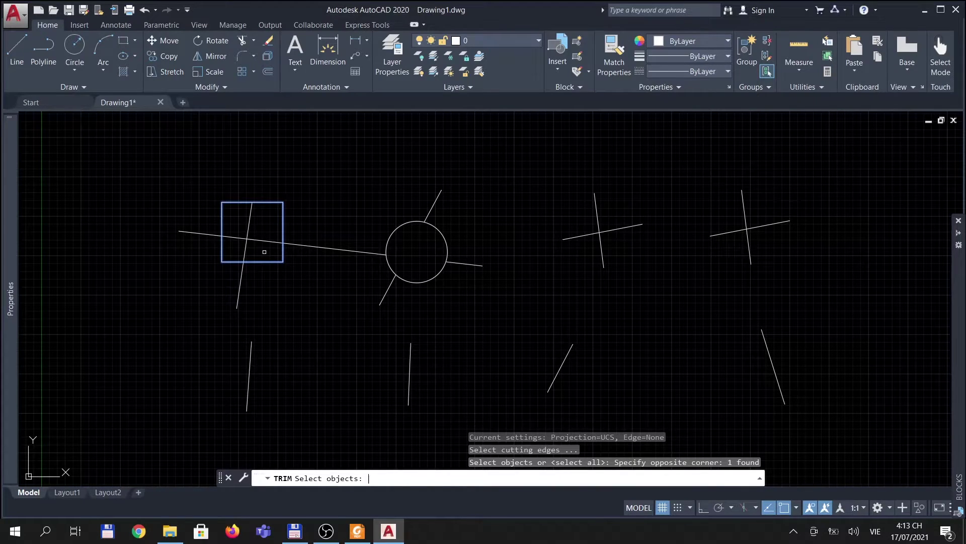
{"action": "key", "text": "Return"}
{"action": "left_click_drag", "start_coordinate": [265, 251], "coordinate": [234, 213]}
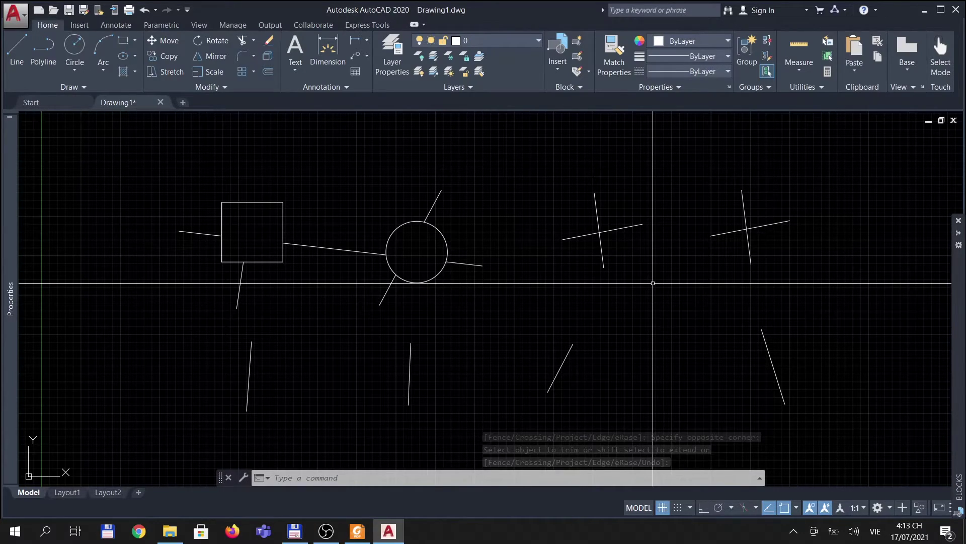
Step: Trim the middle cross's horizontal line back to its vertical line, forming a T
{"action": "type", "text": "TR"}
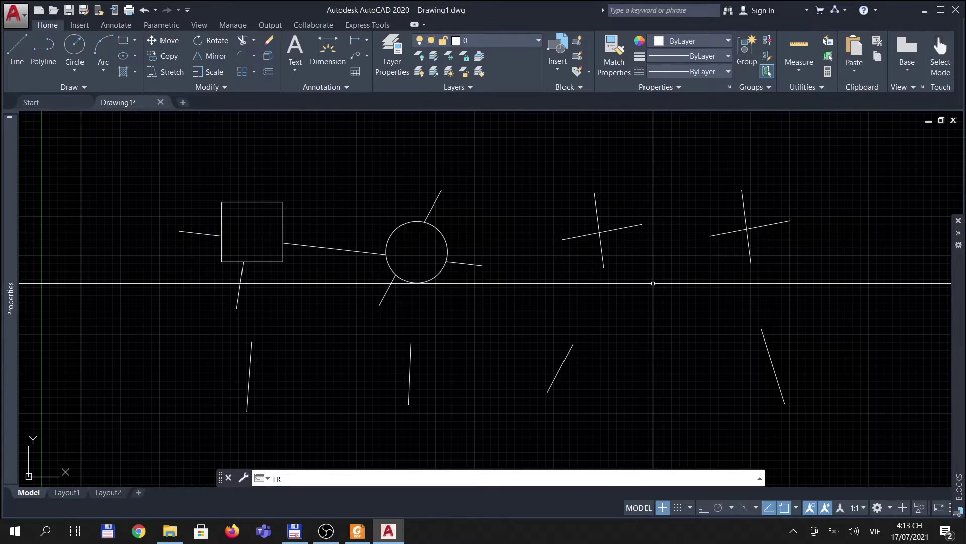
{"action": "key", "text": "Return"}
{"action": "left_click", "coordinate": [620, 195]}
{"action": "left_click", "coordinate": [588, 214]}
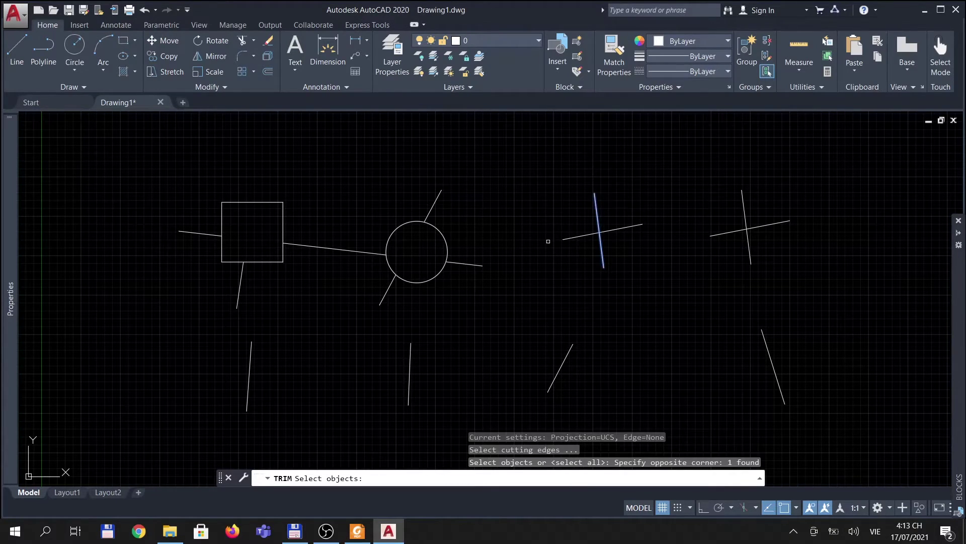
{"action": "key", "text": "Return"}
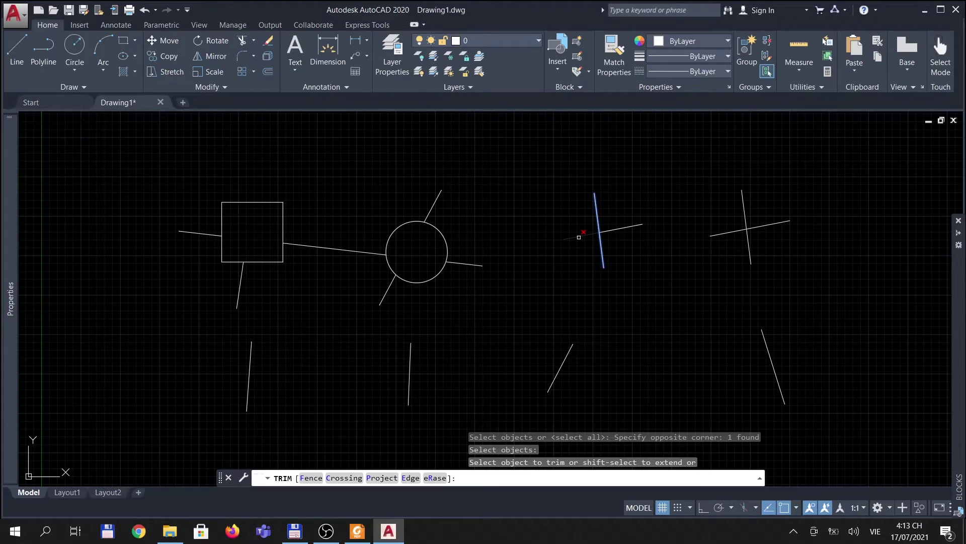
{"action": "left_click", "coordinate": [579, 237]}
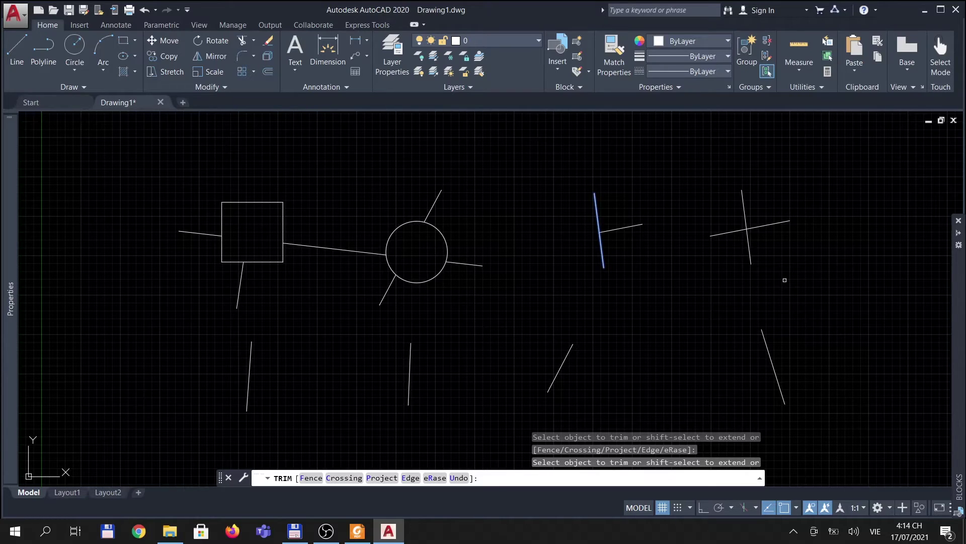
{"action": "key", "text": "Escape"}
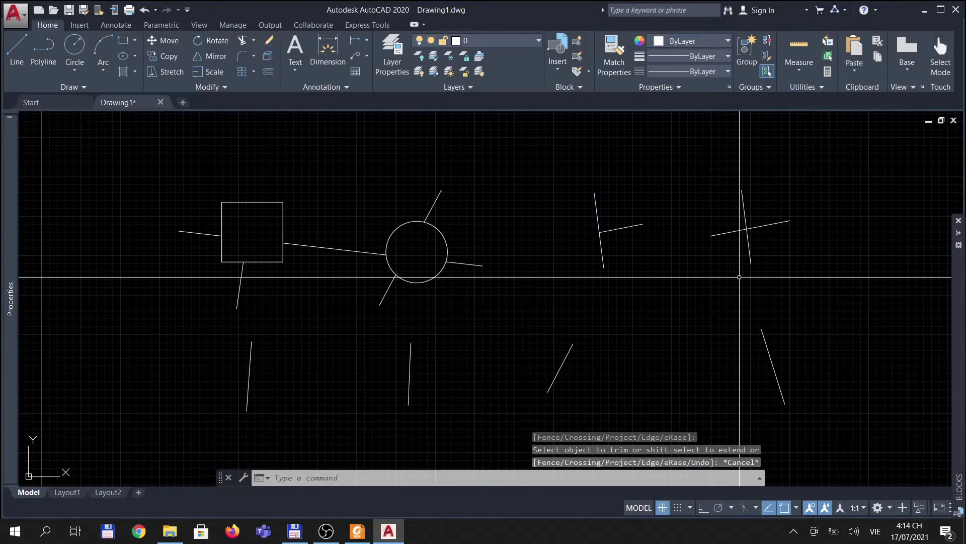
Step: Trim the right cross's vertical line above its horizontal line
{"action": "key", "text": "Return"}
{"action": "left_click_drag", "start_coordinate": [705, 241], "coordinate": [792, 216]}
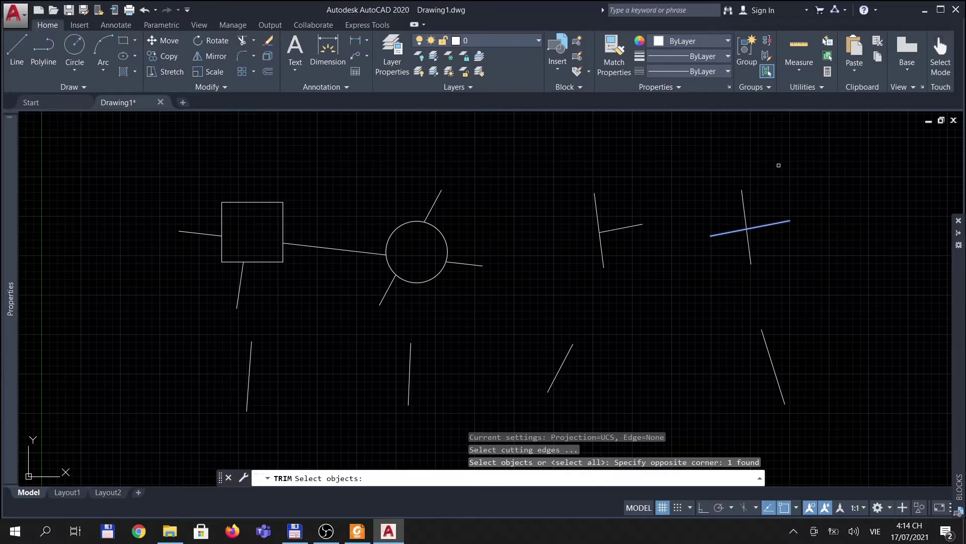
{"action": "key", "text": "Return"}
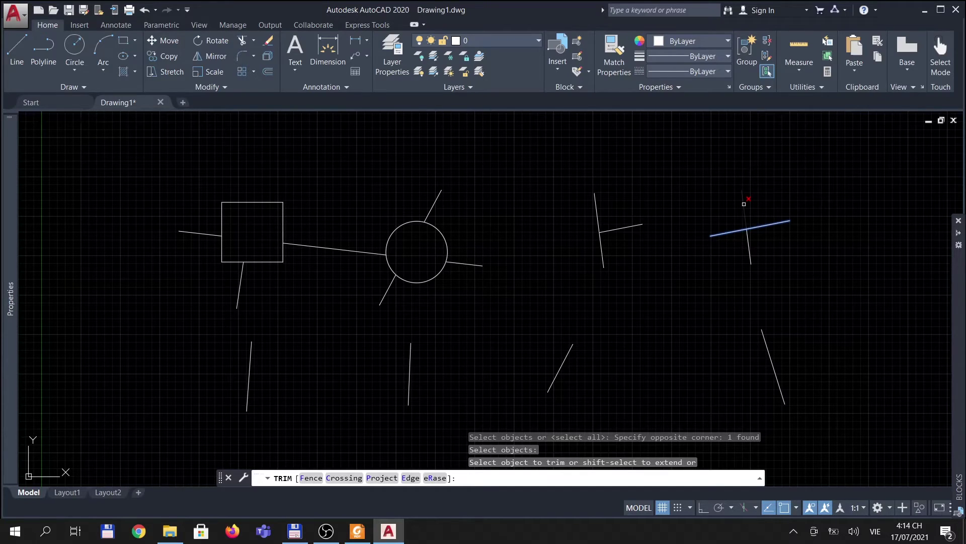
{"action": "left_click", "coordinate": [744, 204]}
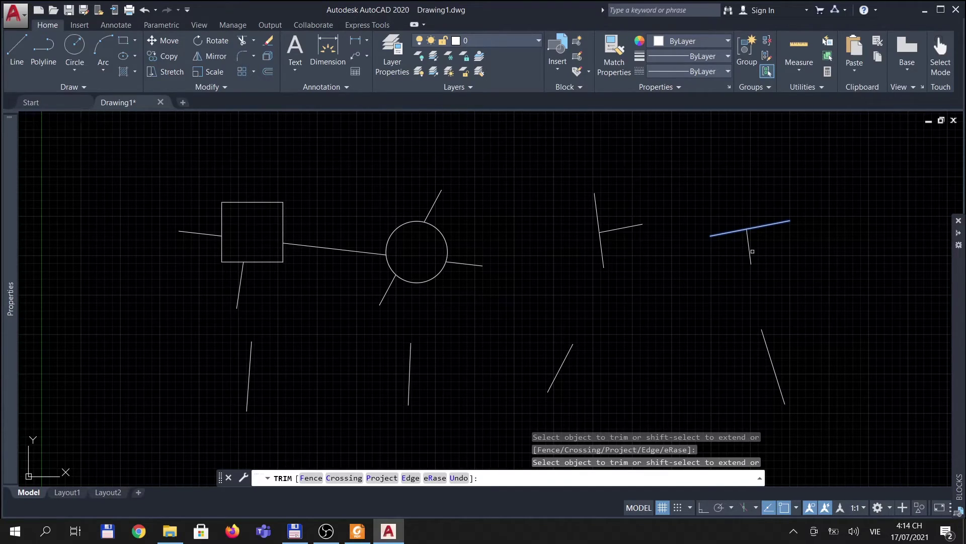
Step: Erase the leftover short vertical stub below the right cross's horizontal line
{"action": "key", "text": "Return"}
{"action": "key", "text": "Return"}
{"action": "left_click_drag", "start_coordinate": [752, 251], "coordinate": [737, 254]}
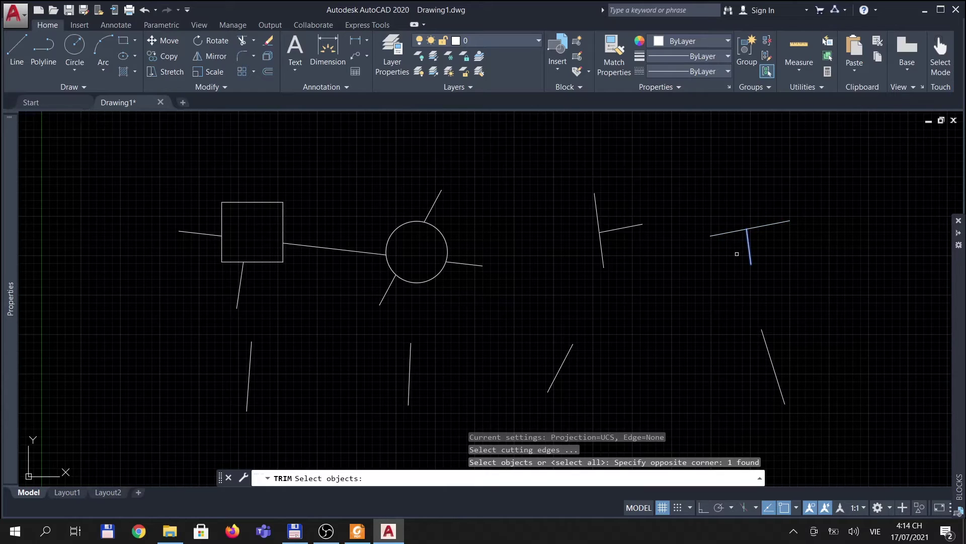
{"action": "key", "text": "Return"}
{"action": "left_click", "coordinate": [738, 255]}
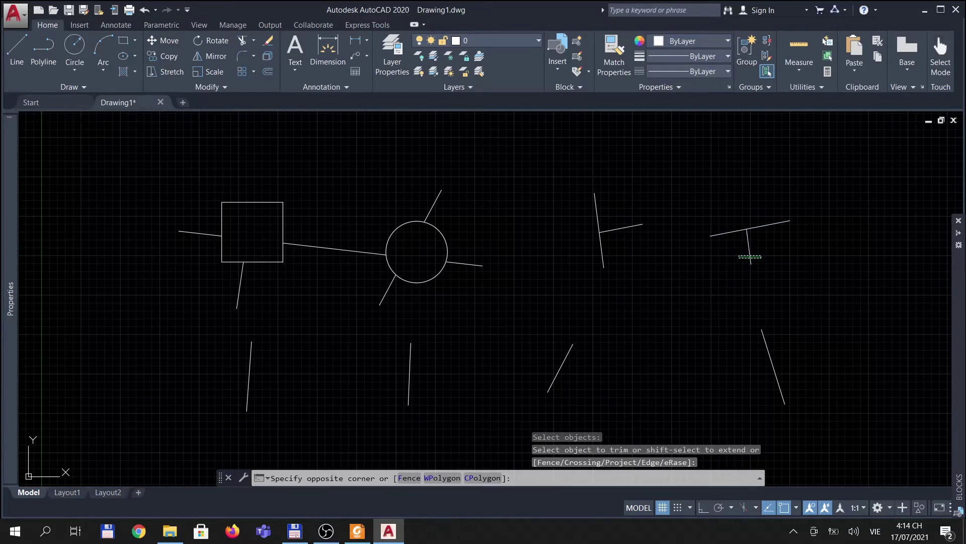
{"action": "left_click", "coordinate": [762, 258]}
{"action": "key", "text": "Delete"}
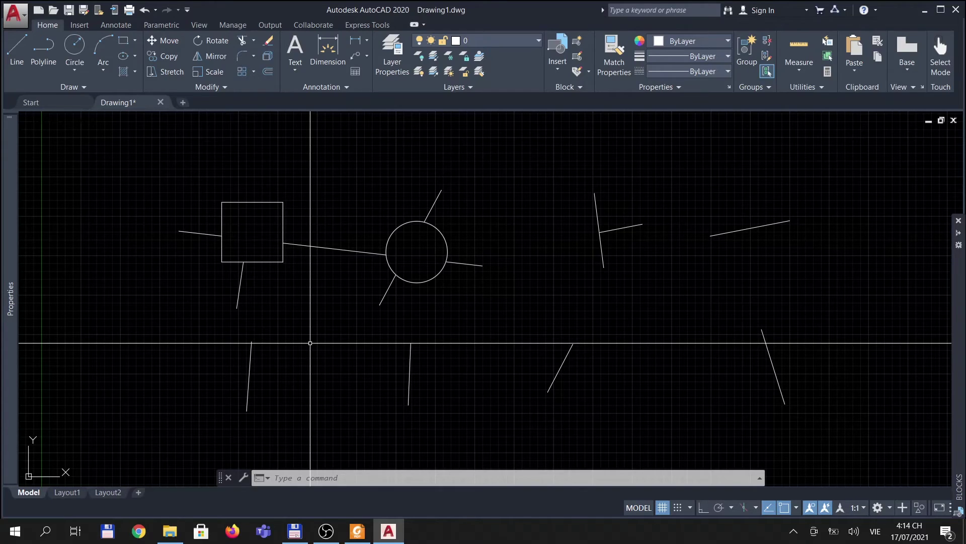
Step: Extend the short lower-left line up to the square's bottom edge with EXTEND
{"action": "type", "text": "EX"}
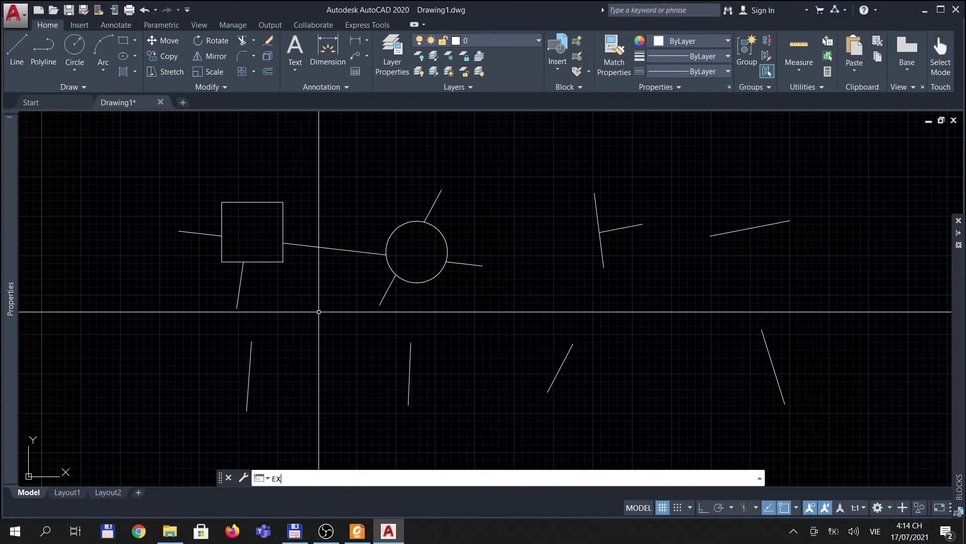
{"action": "key", "text": "Return"}
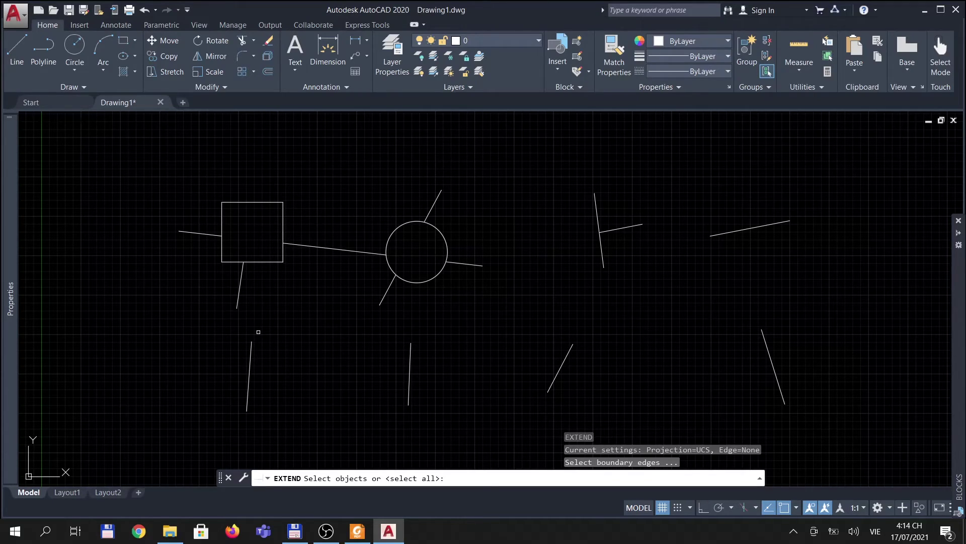
{"action": "left_click", "coordinate": [264, 261]}
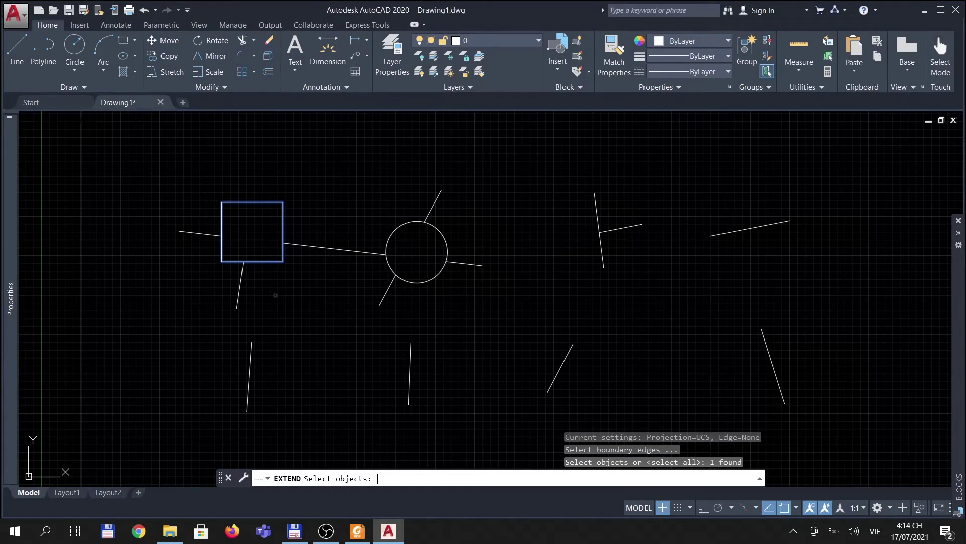
{"action": "key", "text": "Return"}
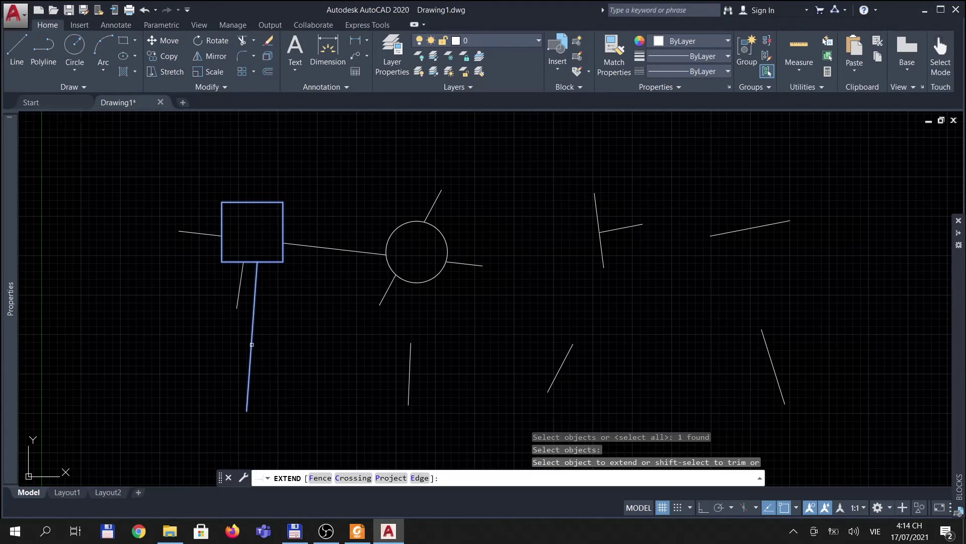
{"action": "left_click", "coordinate": [252, 345]}
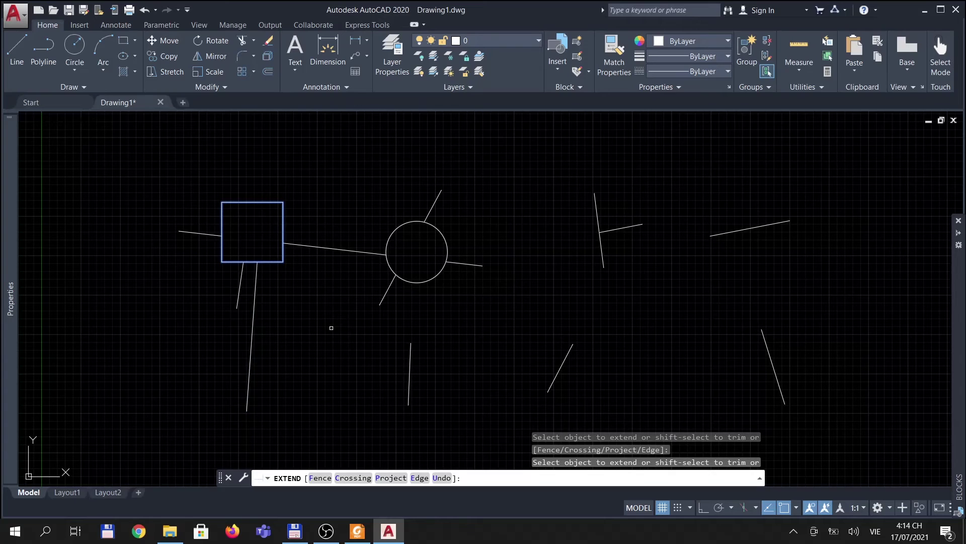
{"action": "key", "text": "Escape"}
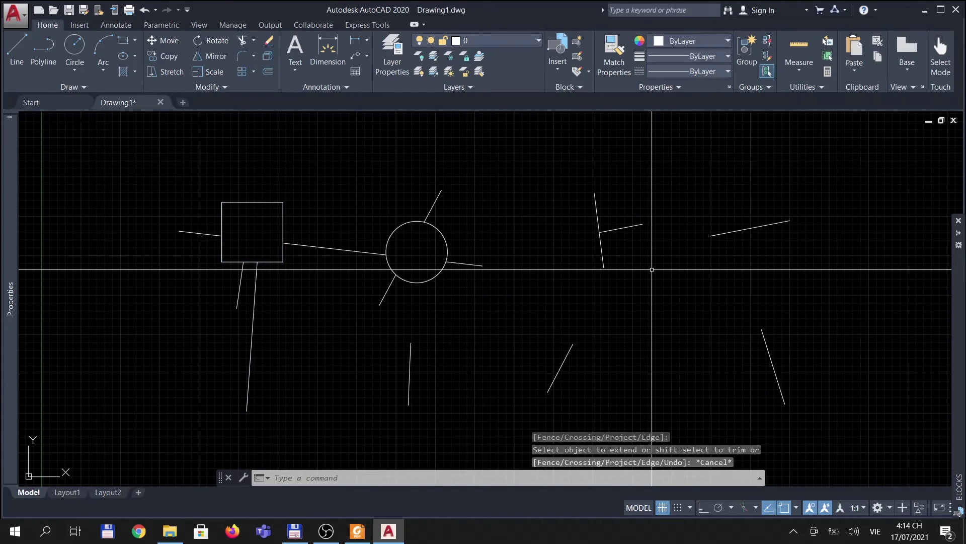
Step: Extend the three lower lines up to the circle, the T-shaped pair and the slanted line
{"action": "type", "text": "EX"}
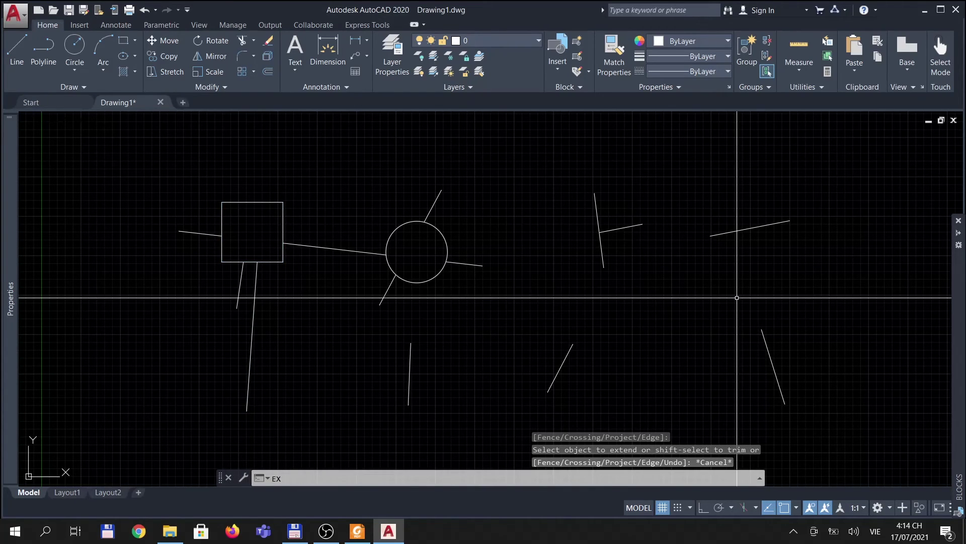
{"action": "key", "text": "Return"}
{"action": "left_click_drag", "start_coordinate": [381, 185], "coordinate": [797, 288]}
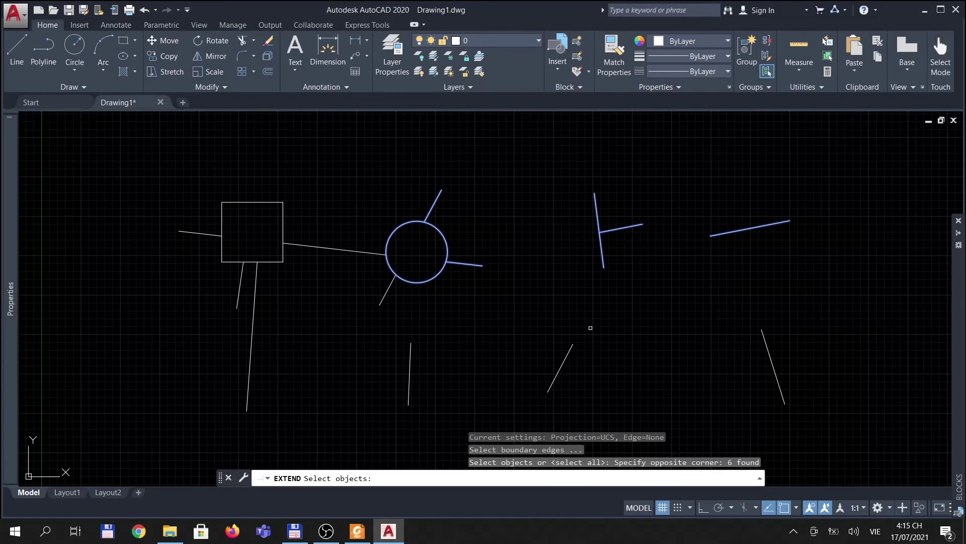
{"action": "key", "text": "Return"}
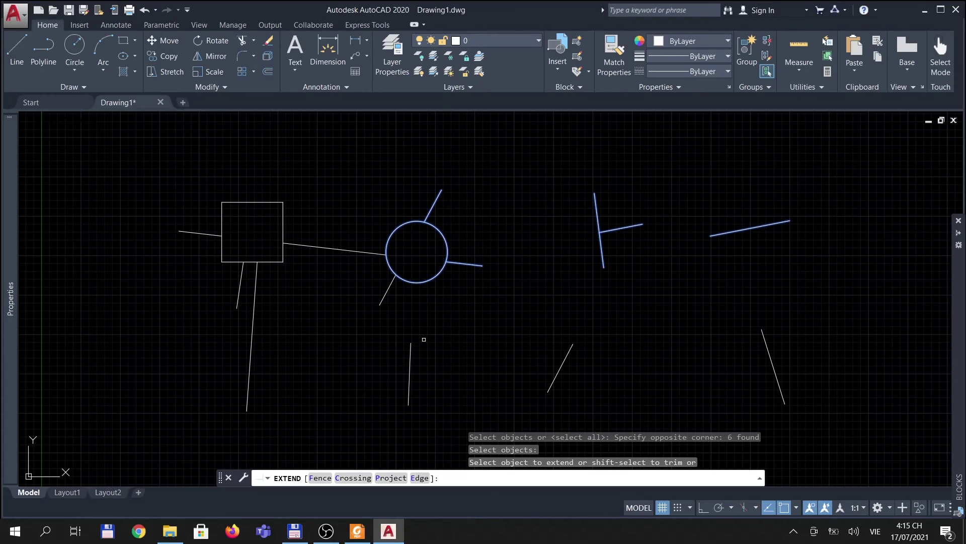
{"action": "left_click", "coordinate": [411, 348]}
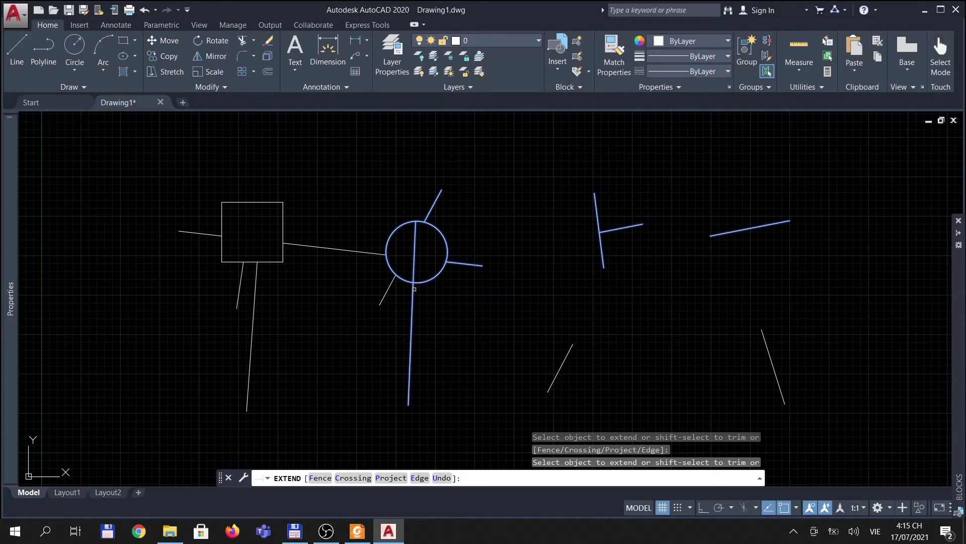
{"action": "left_click", "coordinate": [571, 347]}
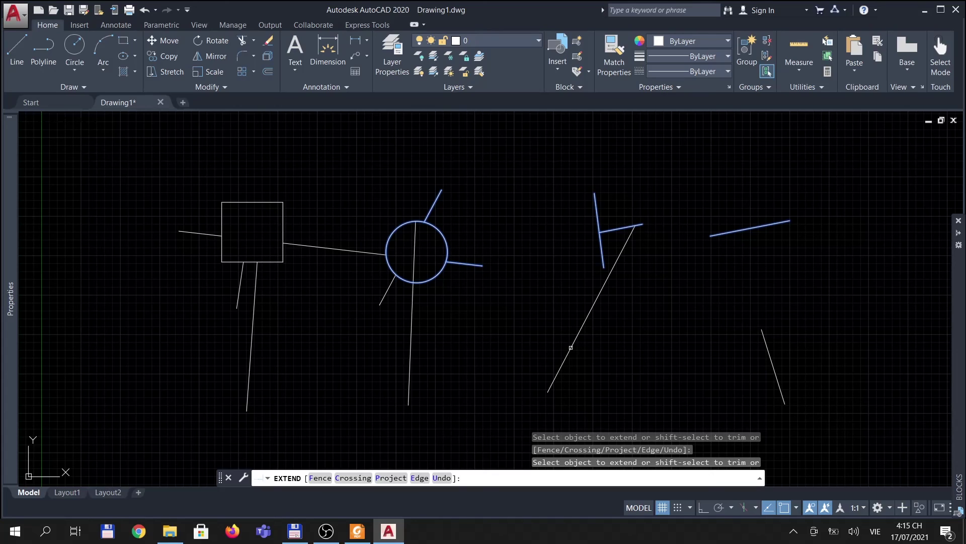
{"action": "left_click", "coordinate": [765, 340]}
{"action": "key", "text": "Return"}
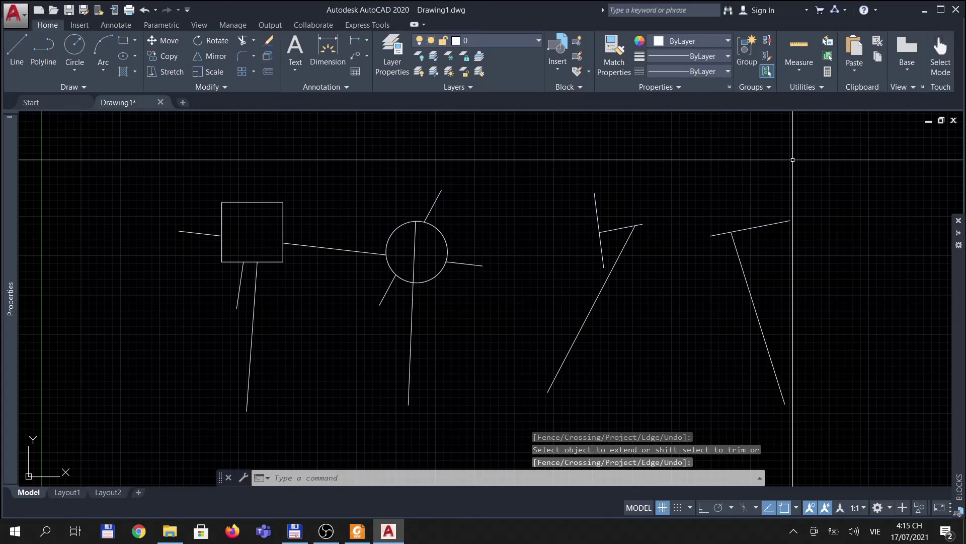